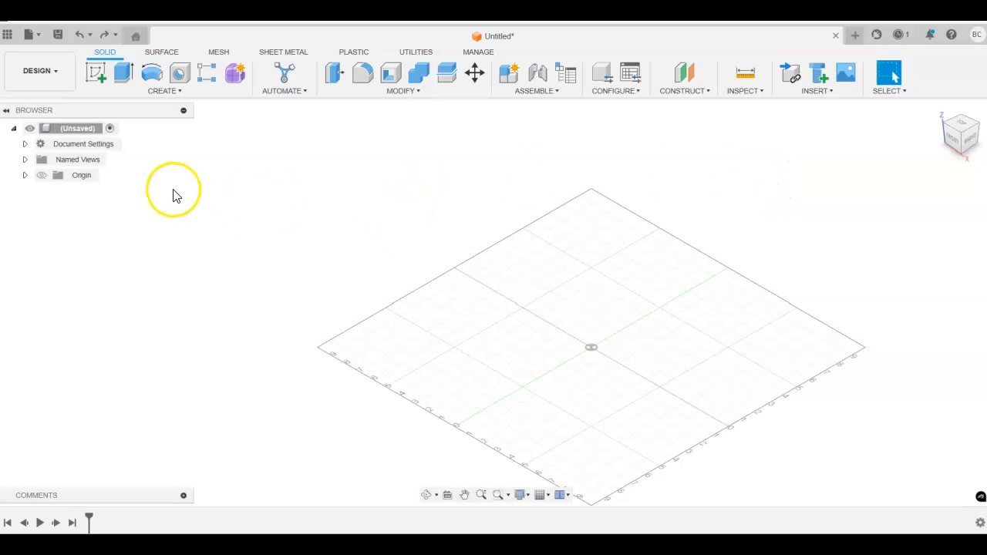
- Start a new sketch on the origin plane that faces the right view
{"action": "left_click", "coordinate": [96, 73]}
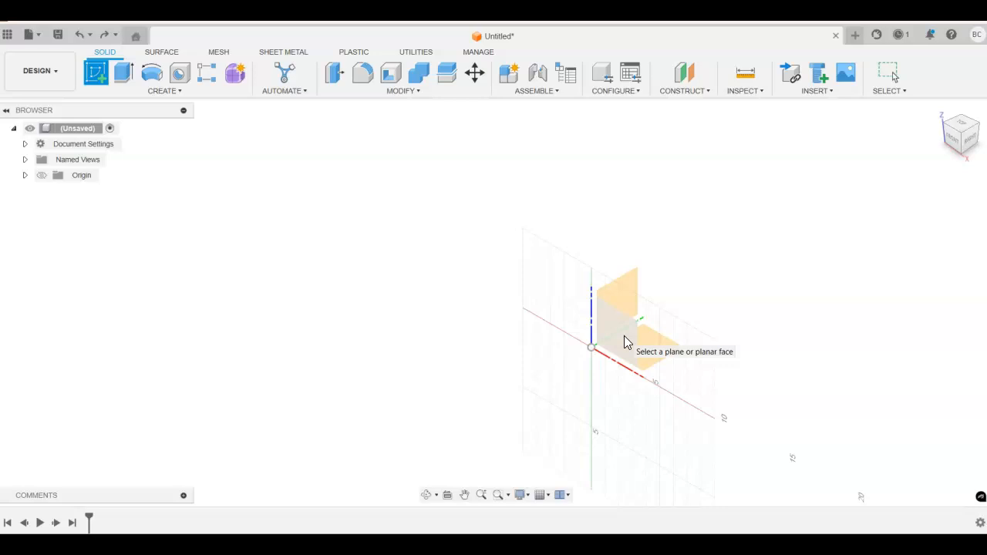
{"action": "left_click", "coordinate": [964, 145]}
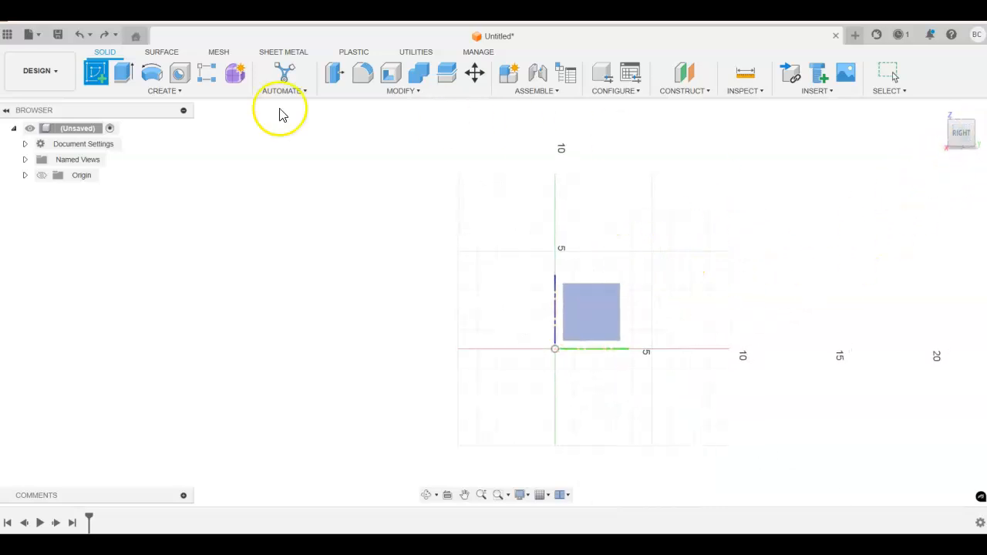
{"action": "left_click", "coordinate": [105, 81]}
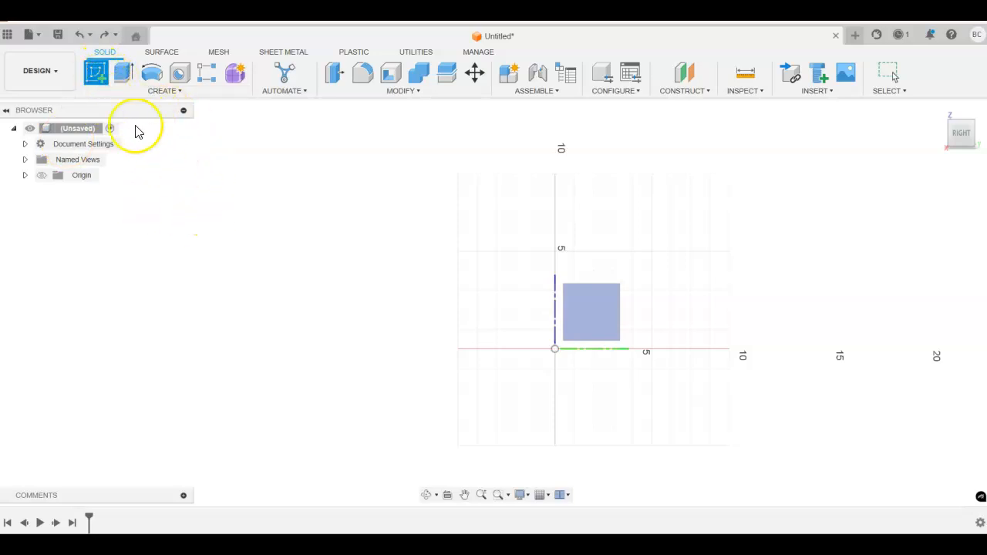
{"action": "left_click", "coordinate": [597, 327]}
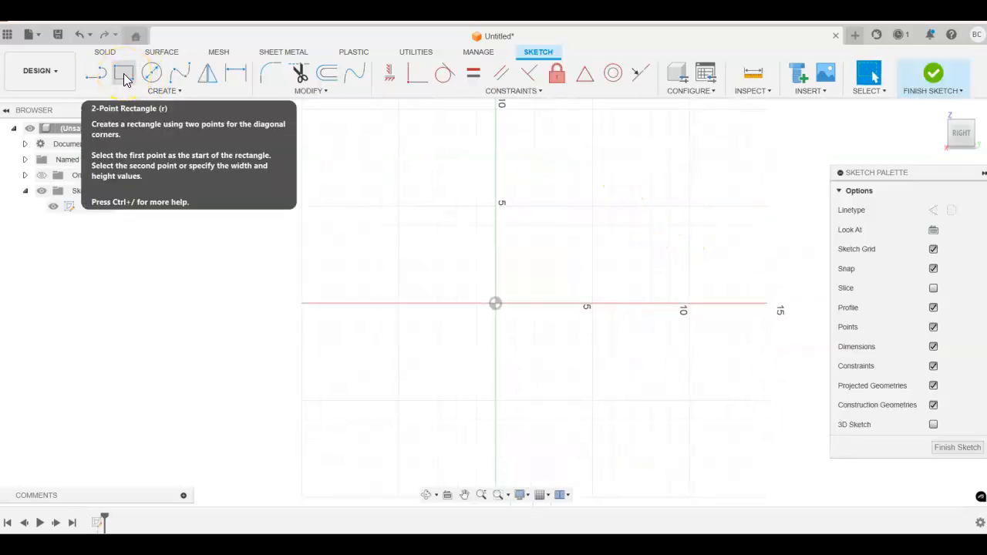
- Draw a two-point rectangle from the origin, 1 in wide and 1.25 in high
{"action": "left_click", "coordinate": [124, 75]}
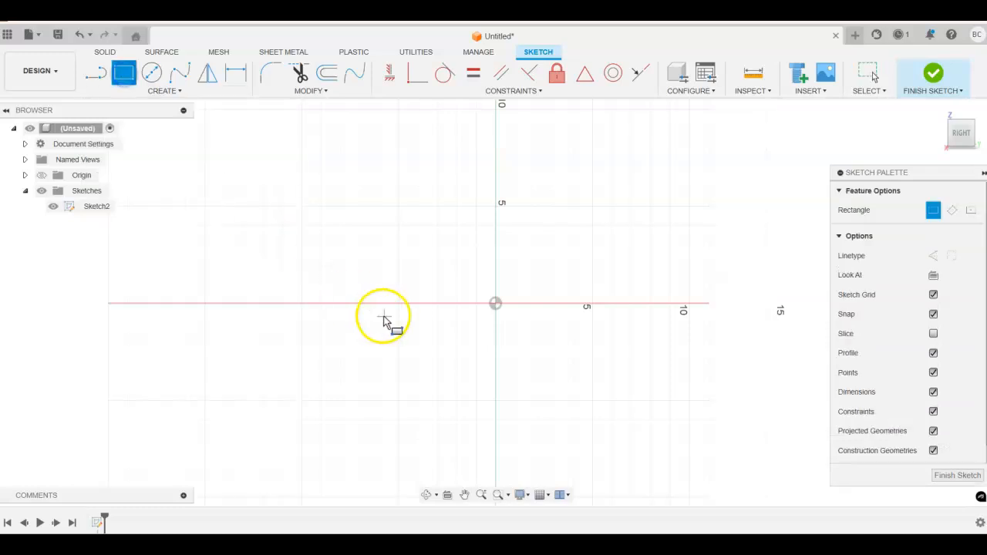
{"action": "left_click", "coordinate": [496, 304]}
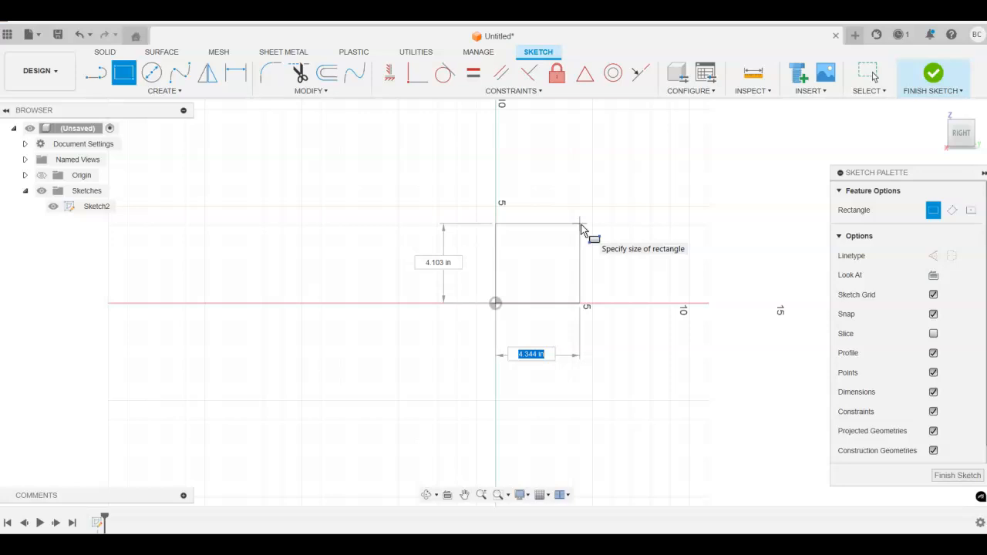
{"action": "key", "text": "Tab"}
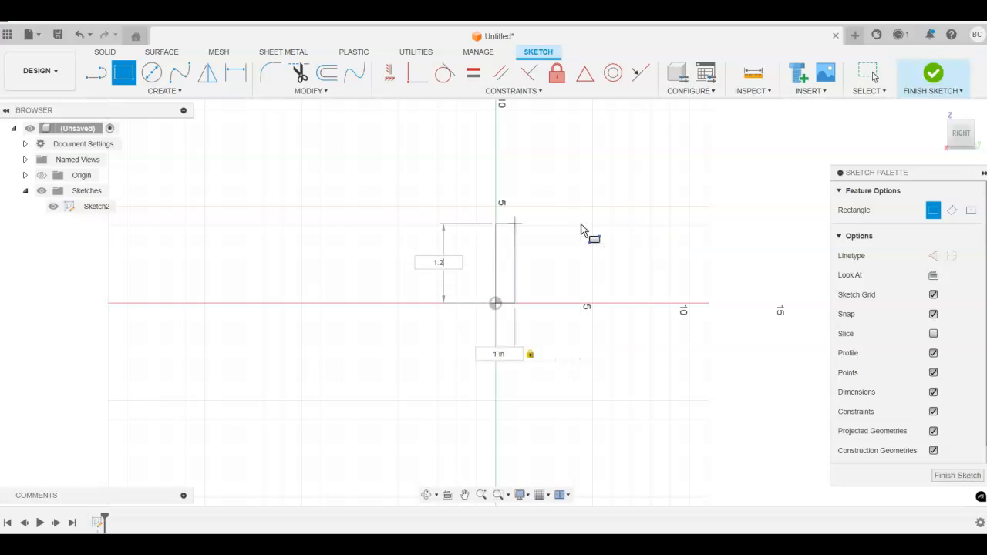
{"action": "key", "text": "Tab"}
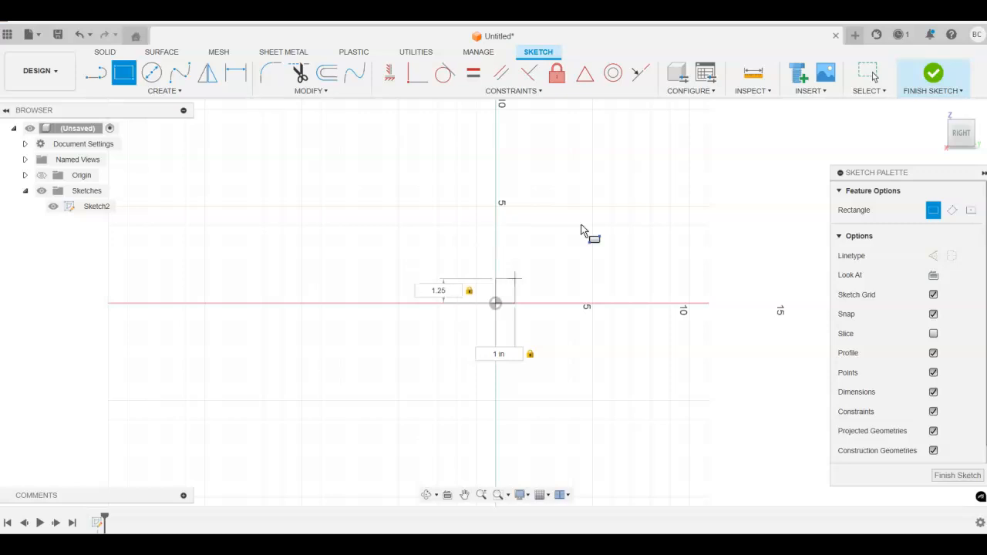
{"action": "key", "text": "Return"}
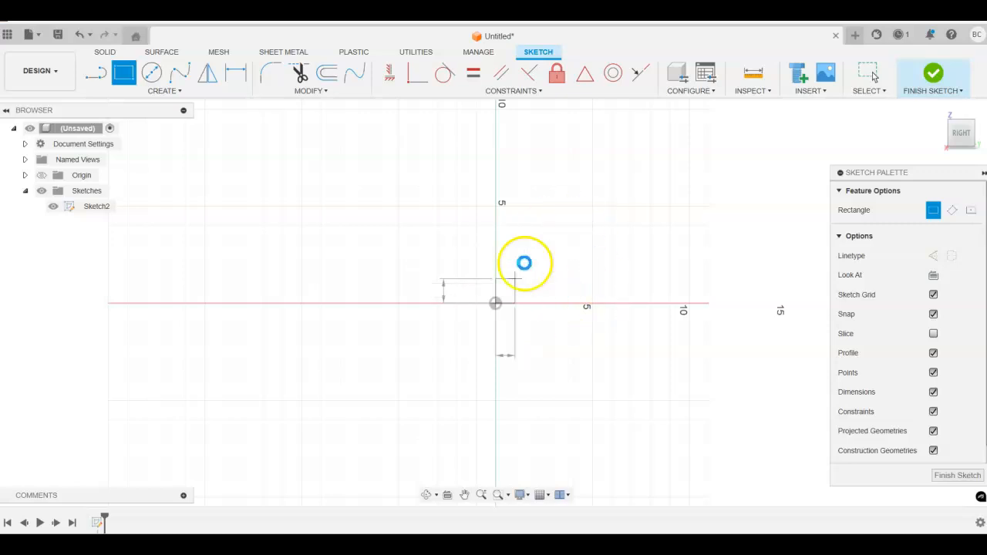
{"action": "key", "text": "Escape"}
- Draw a smaller rectangle of about 0.5 by 0.55 in inside the first one, starting at its upper-left corner
{"action": "scroll", "coordinate": [514, 295], "scroll_direction": "down", "scroll_amount": 2}
{"action": "scroll", "coordinate": [511, 297], "scroll_direction": "up", "scroll_amount": 5}
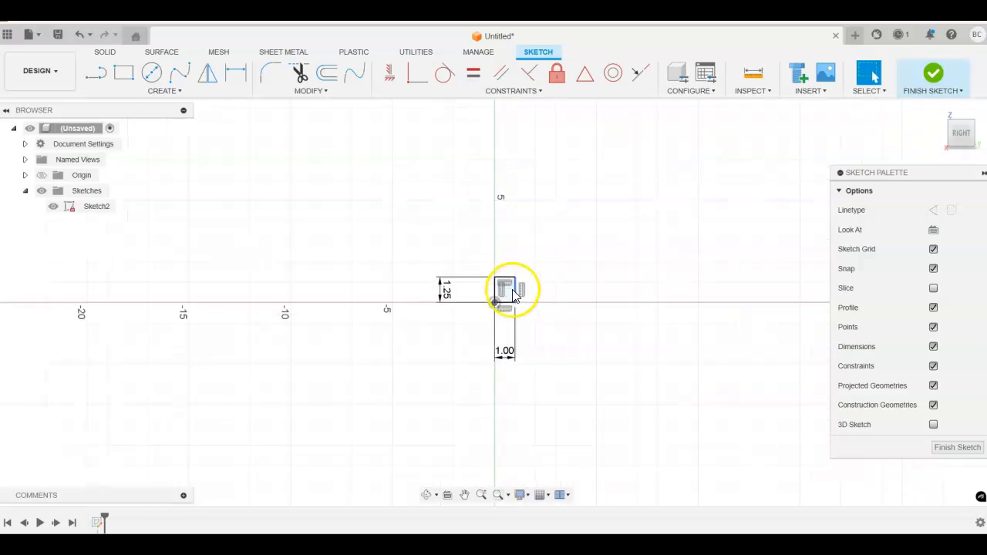
{"action": "scroll", "coordinate": [563, 238], "scroll_direction": "up", "scroll_amount": 2}
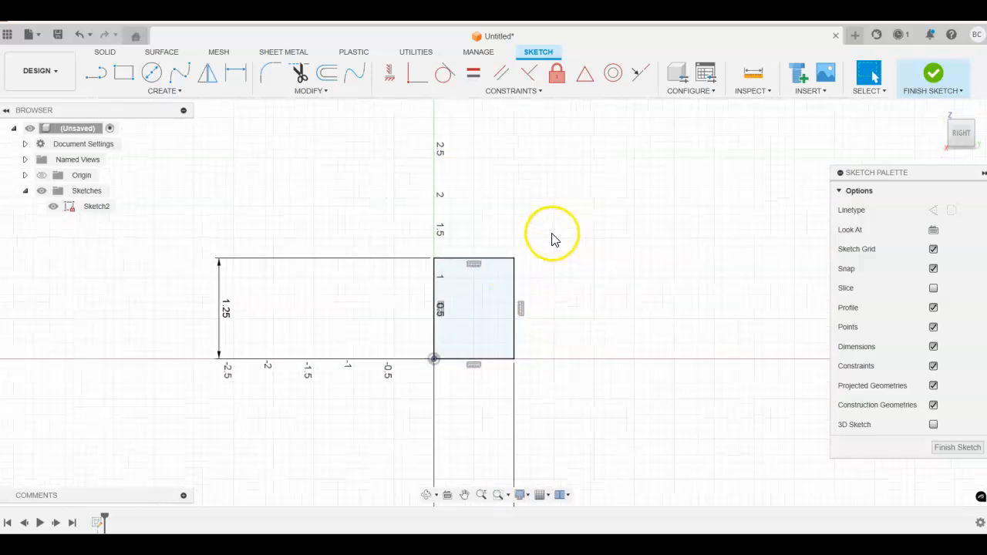
{"action": "middle_click_drag", "start_coordinate": [564, 234], "coordinate": [549, 194]}
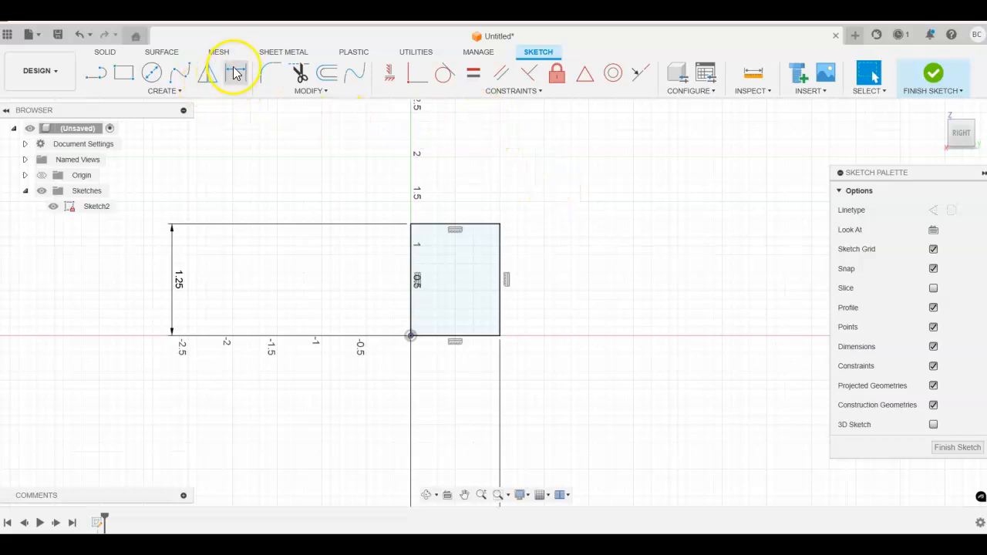
{"action": "left_click", "coordinate": [124, 73]}
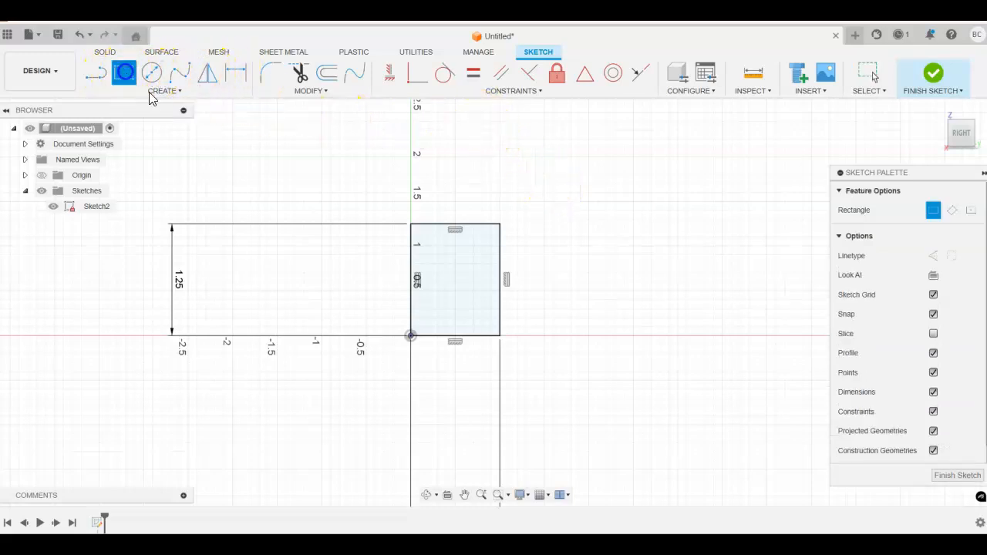
{"action": "left_click", "coordinate": [412, 225]}
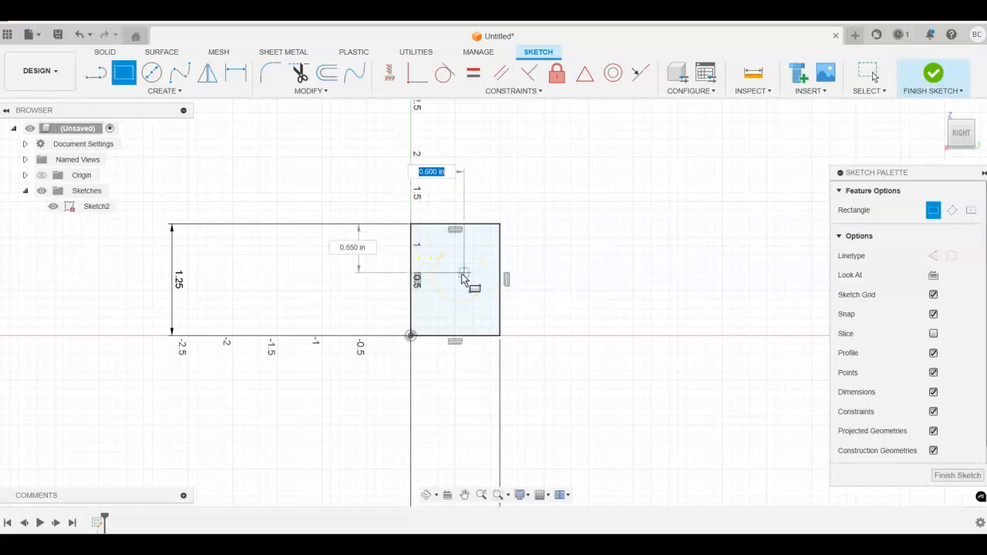
{"action": "left_click", "coordinate": [456, 272]}
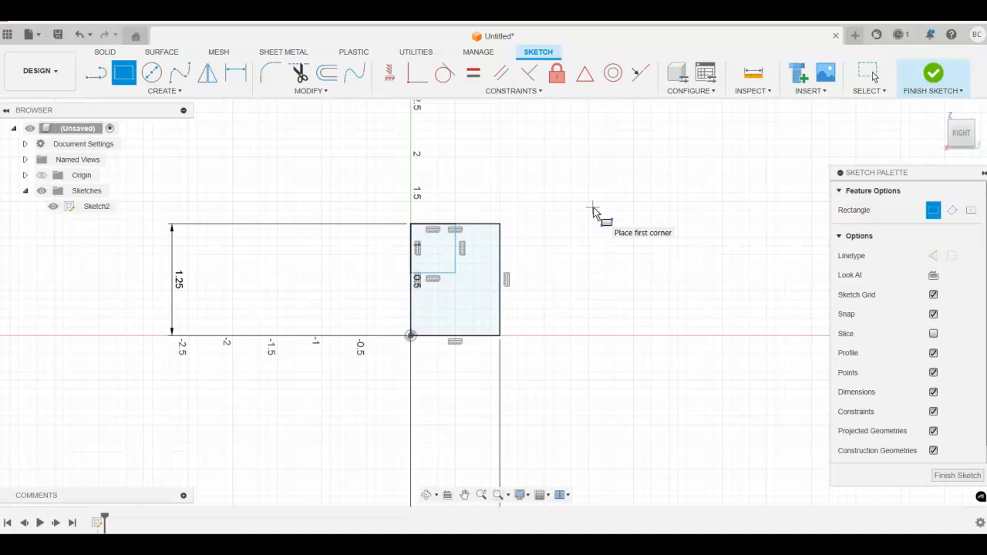
{"action": "left_click", "coordinate": [562, 193]}
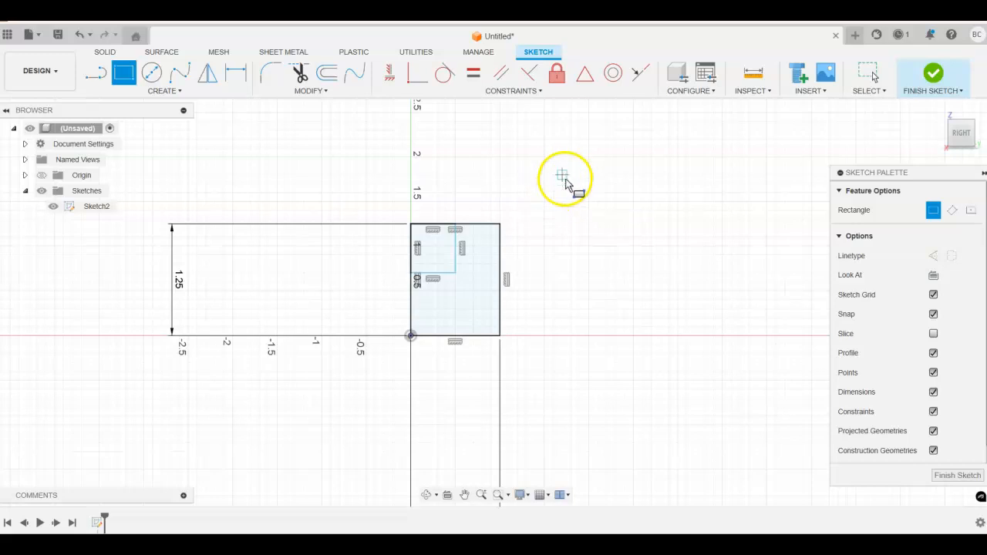
- Dimension the distance between the small rectangle's right edge and the outer rectangle's right edge as 0.5 in
{"action": "left_click", "coordinate": [237, 78]}
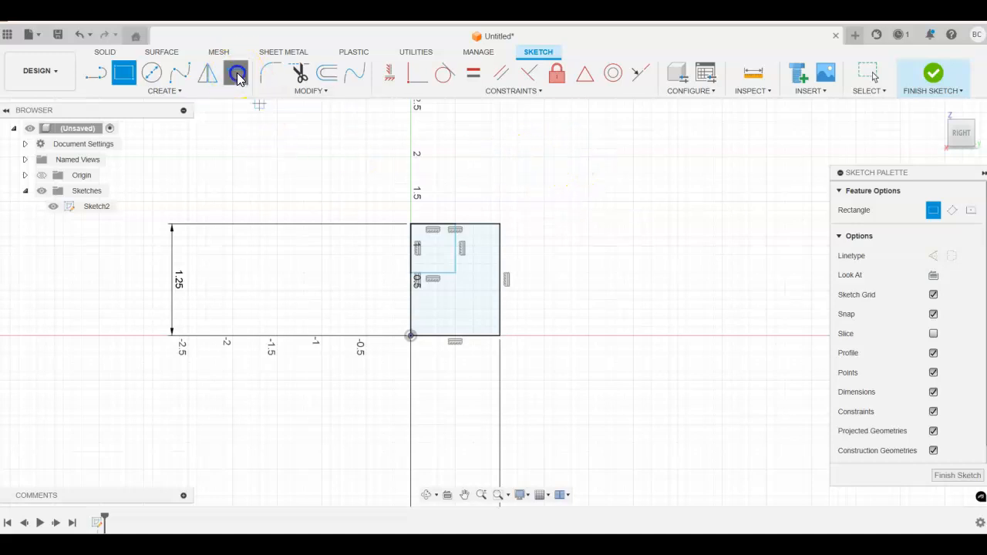
{"action": "left_click", "coordinate": [456, 262]}
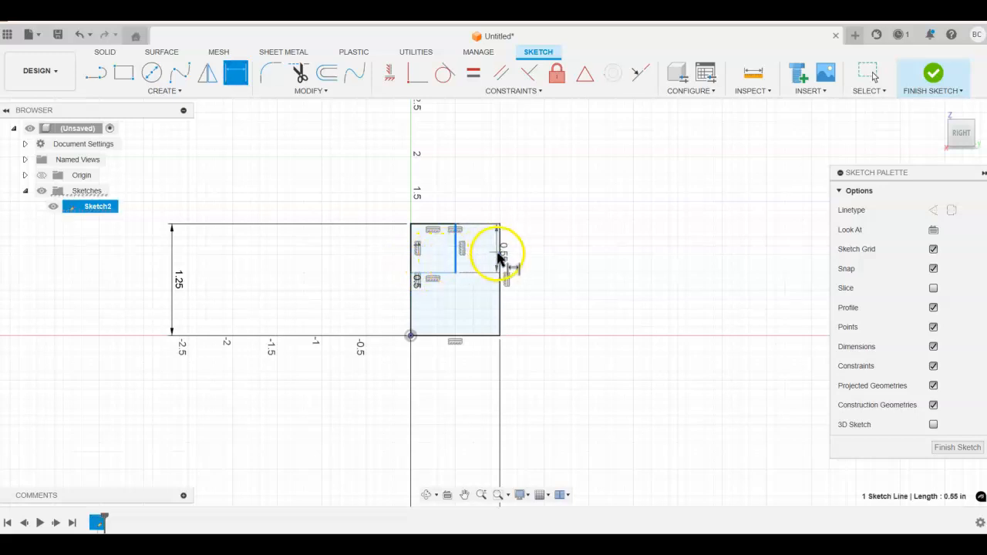
{"action": "left_click", "coordinate": [501, 258]}
{"action": "left_click", "coordinate": [475, 194]}
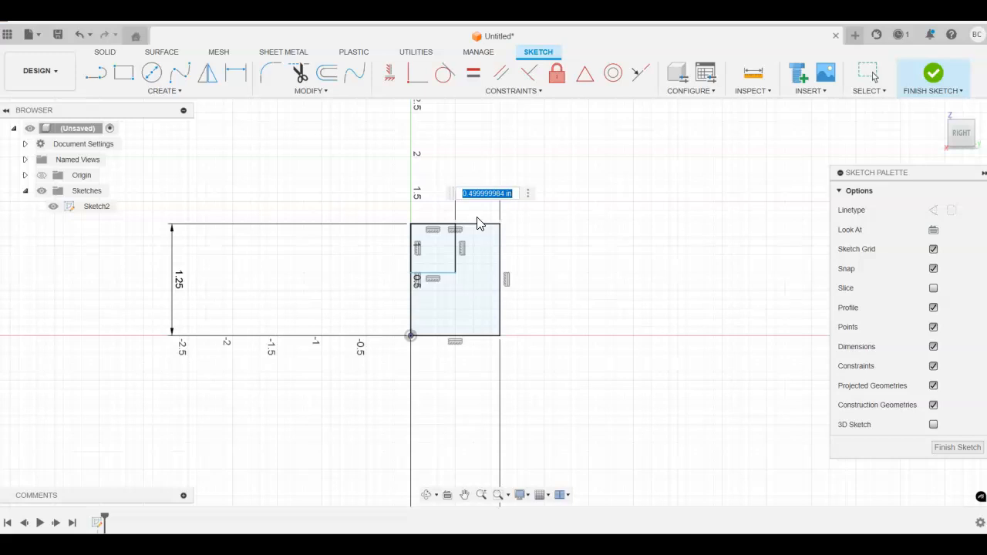
{"action": "type", "text": ".5"}
{"action": "key", "text": "Return"}
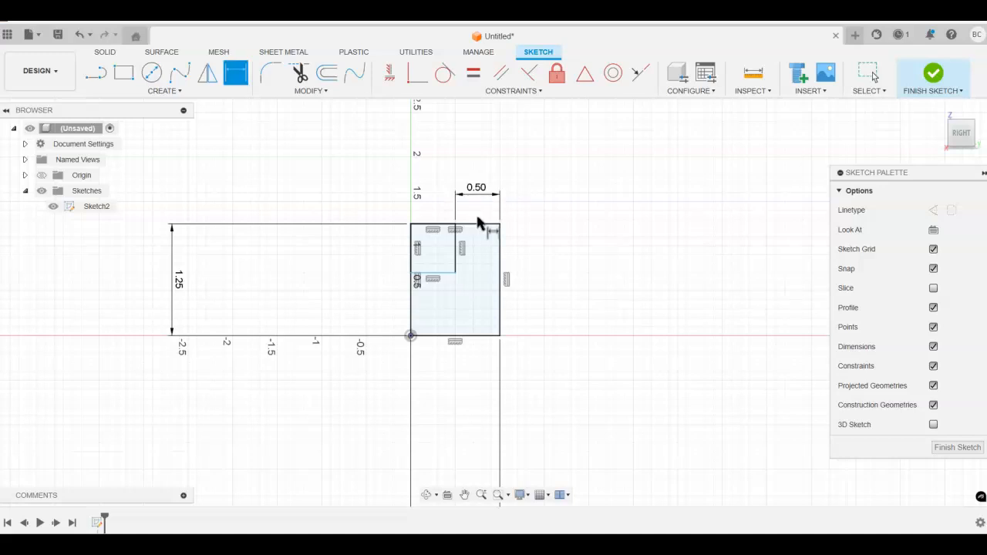
- Dimension the height from the outer rectangle's bottom edge to the small rectangle's bottom edge as 0.75 in
{"action": "left_click", "coordinate": [453, 230]}
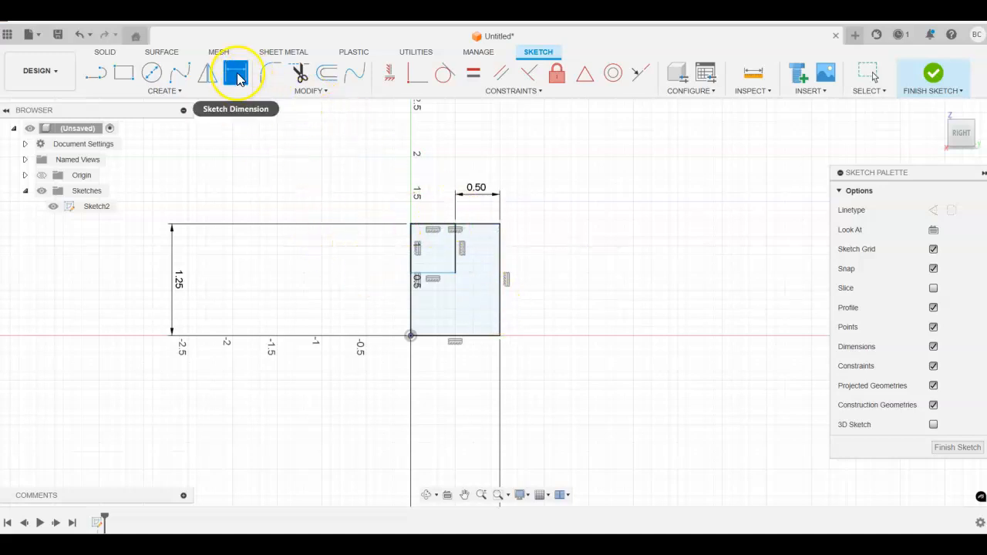
{"action": "left_click", "coordinate": [443, 274]}
{"action": "left_click", "coordinate": [422, 335]}
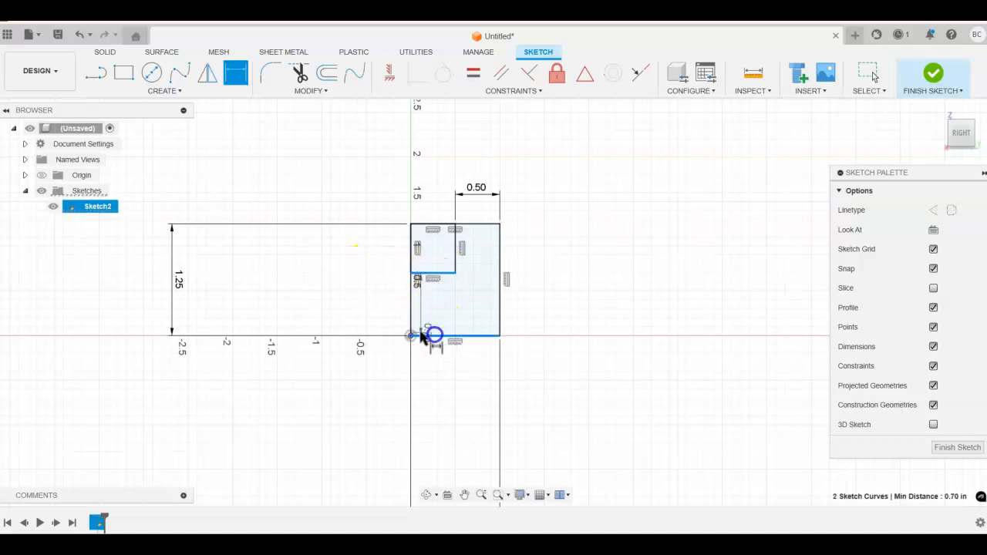
{"action": "left_click", "coordinate": [357, 308]}
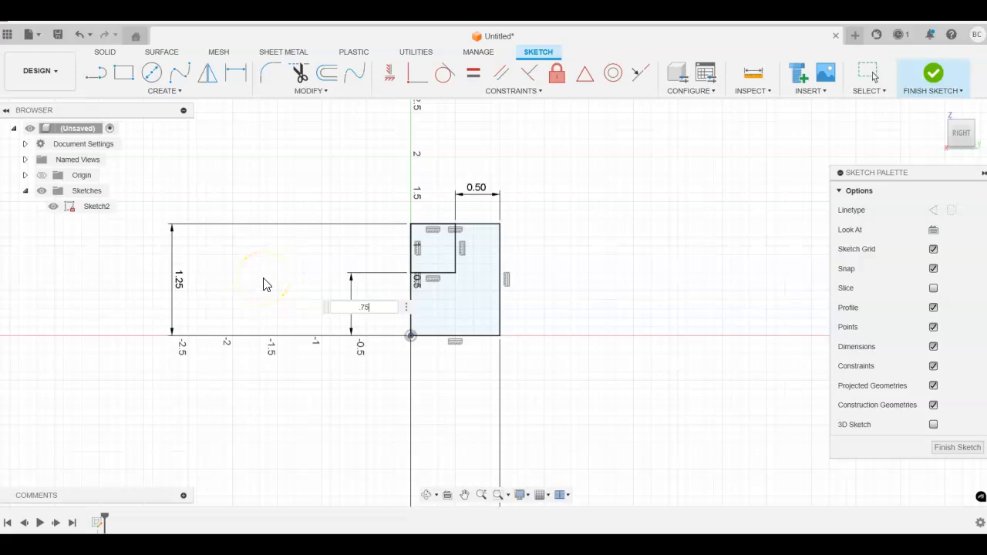
{"action": "key", "text": "Return"}
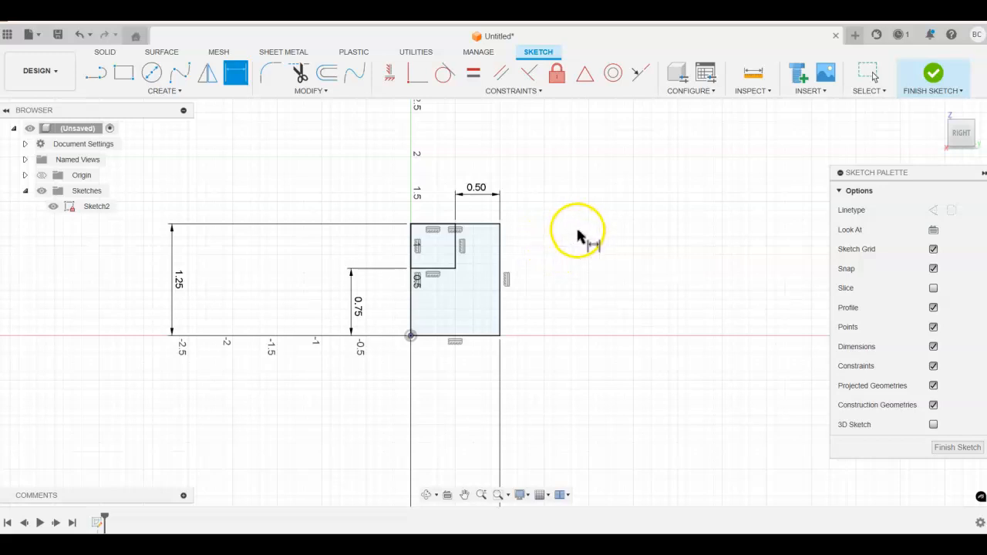
{"action": "key", "text": "Escape"}
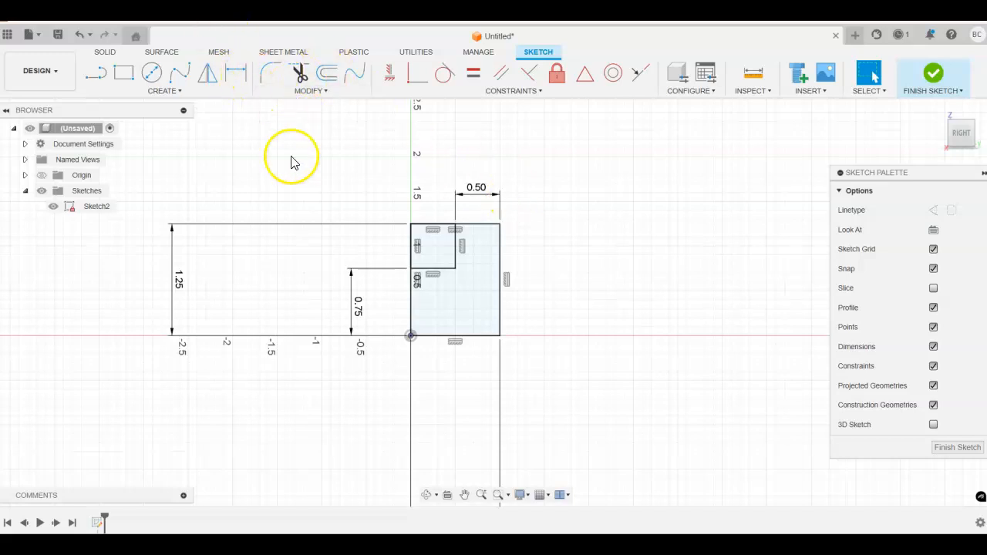
- Trim the top and left edges around the small rectangle to leave an L-shaped profile
{"action": "left_click", "coordinate": [299, 75]}
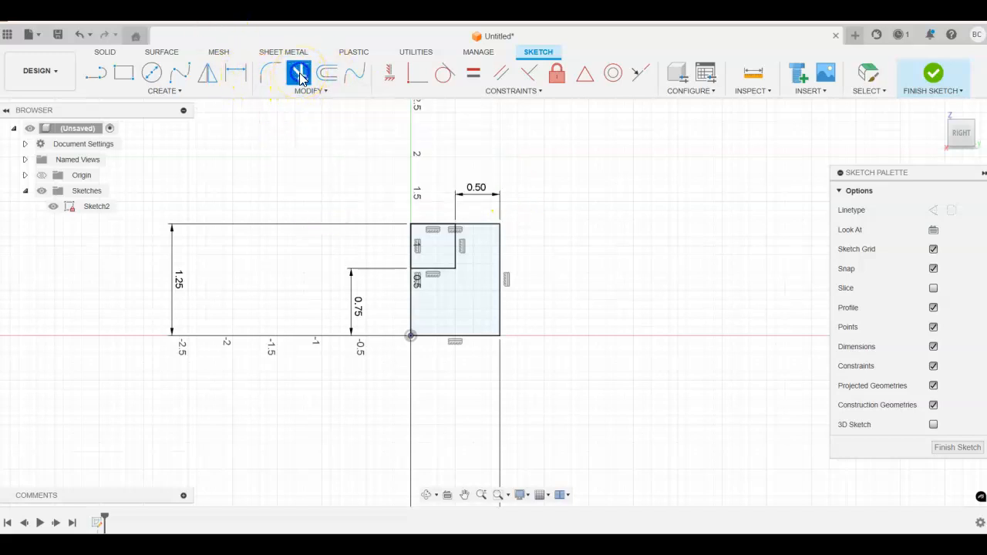
{"action": "left_click", "coordinate": [426, 229]}
{"action": "left_click", "coordinate": [407, 243]}
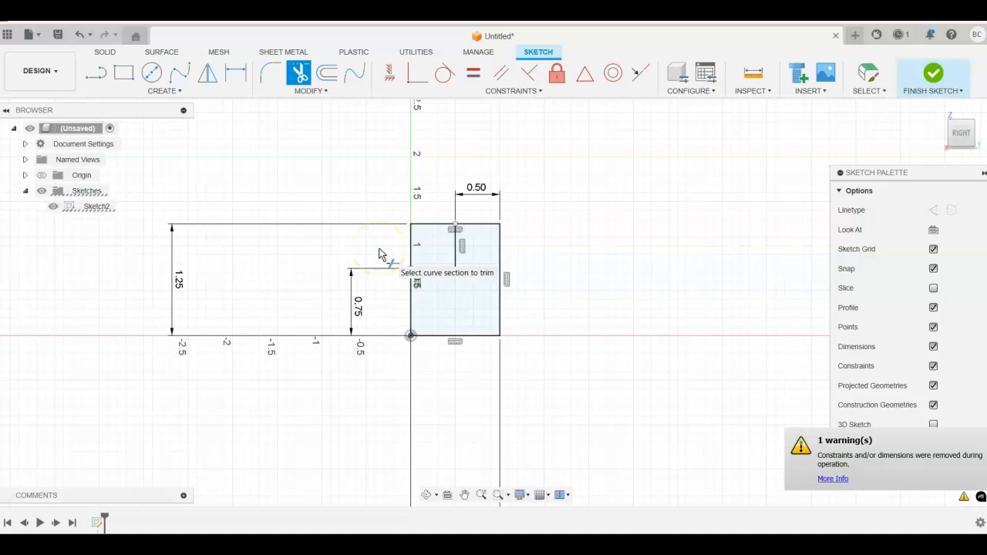
{"action": "left_click", "coordinate": [410, 239]}
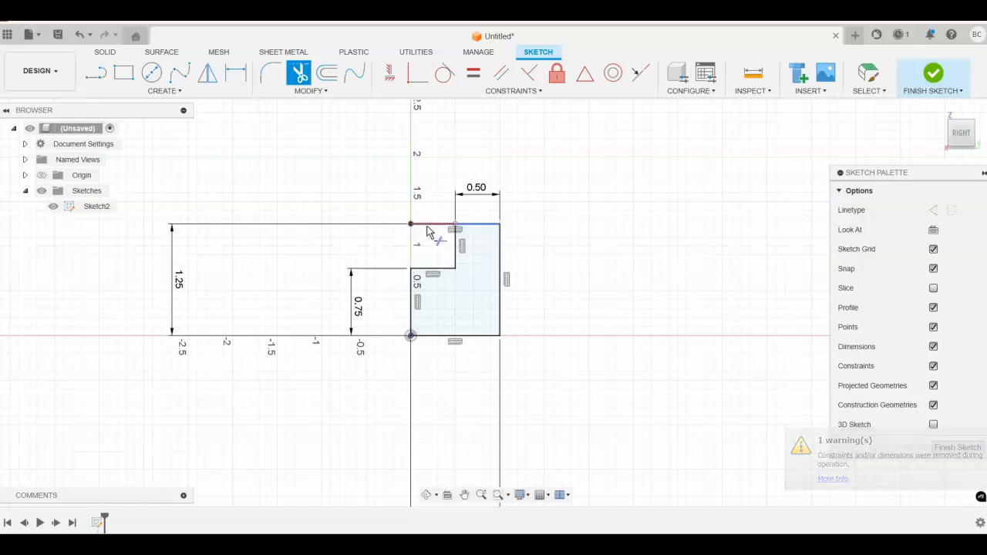
{"action": "left_click", "coordinate": [425, 224]}
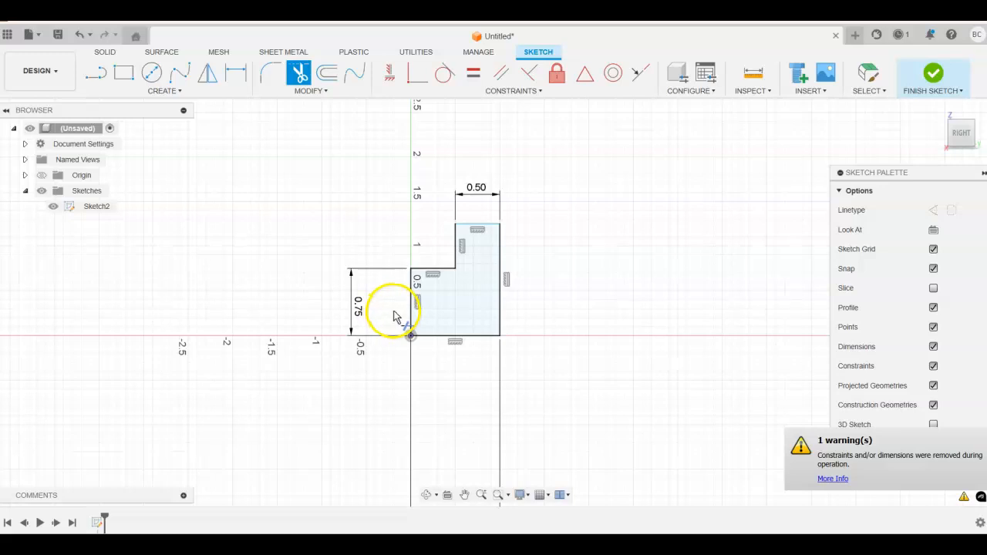
- Dimension the profile's full right edge as 1.25 in to replace the overall height dimension removed by trimming
{"action": "scroll", "coordinate": [390, 308], "scroll_direction": "up", "scroll_amount": 1}
{"action": "scroll", "coordinate": [370, 293], "scroll_direction": "down", "scroll_amount": 3}
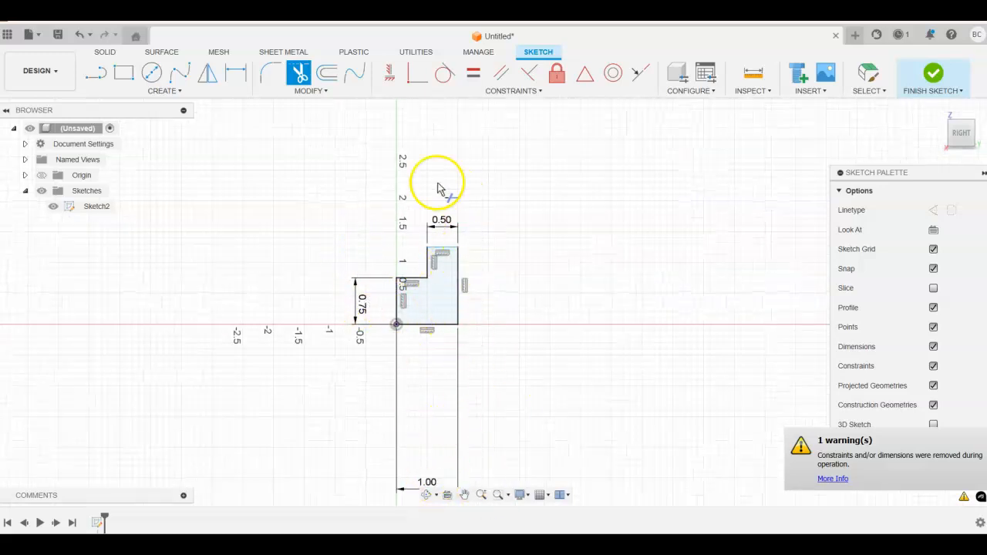
{"action": "left_click", "coordinate": [235, 77]}
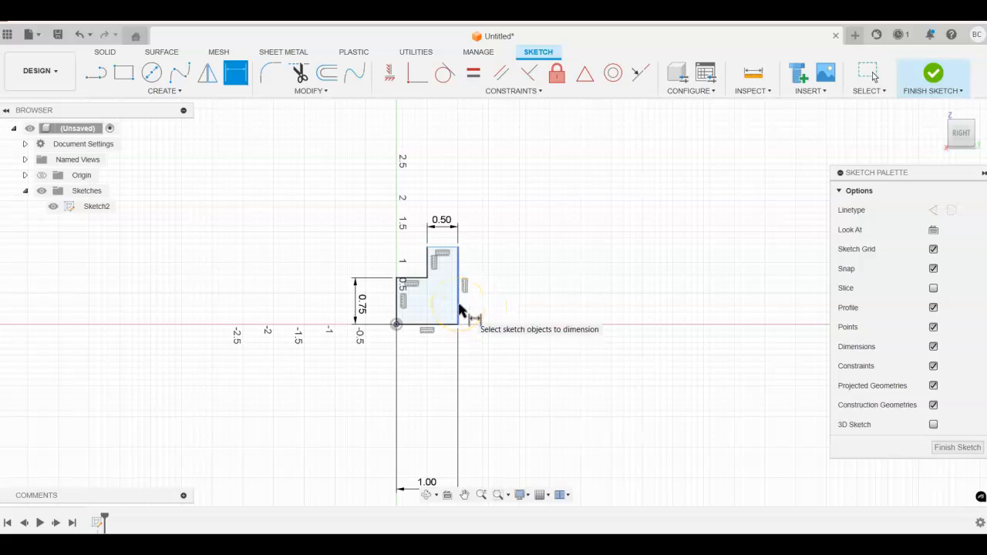
{"action": "left_click", "coordinate": [460, 310]}
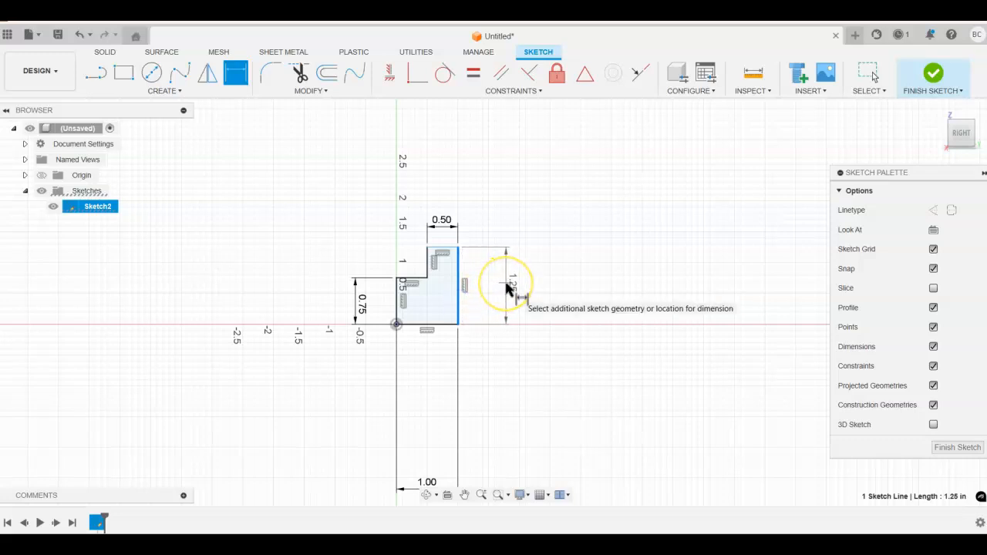
{"action": "left_click", "coordinate": [508, 287]}
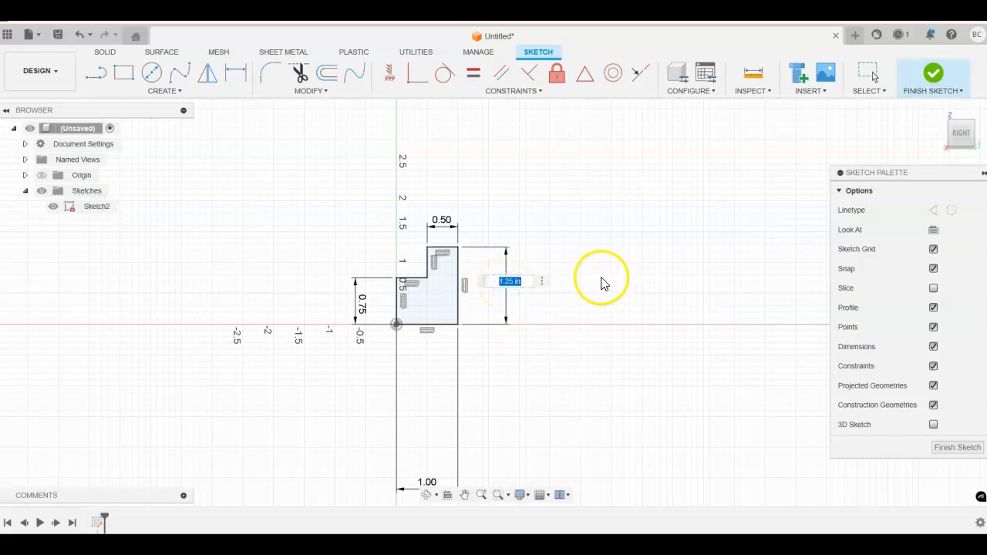
{"action": "key", "text": "Return"}
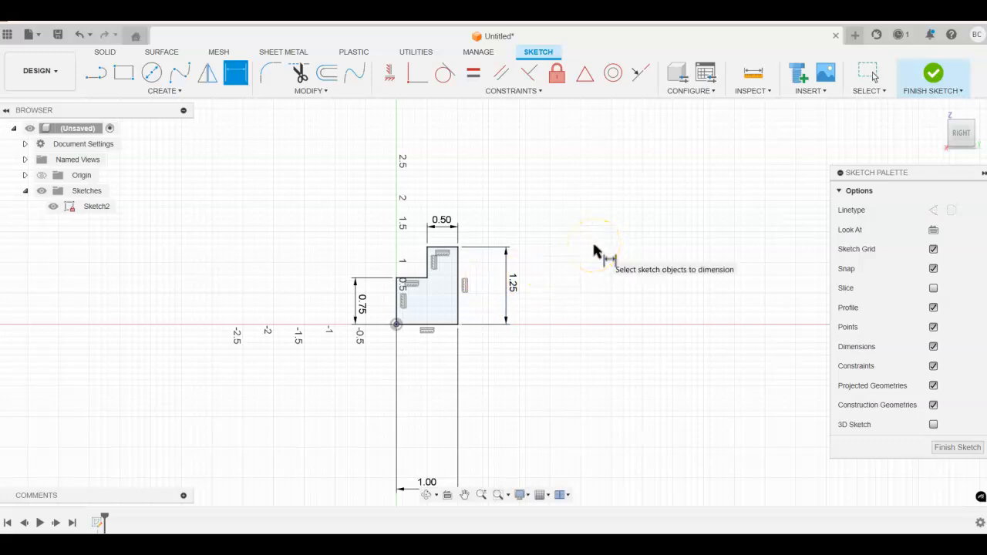
{"action": "key", "text": "Escape"}
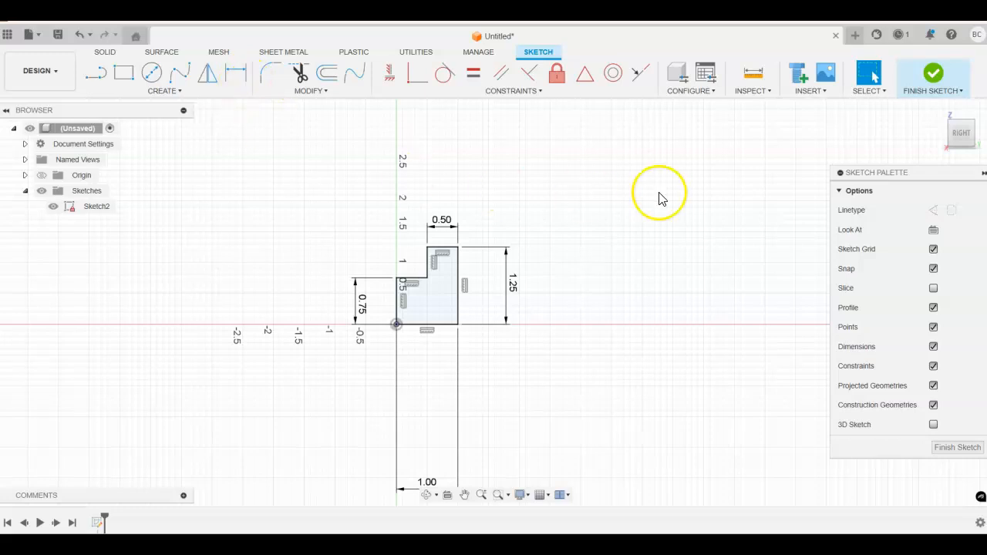
- Finish the sketch and extrude the L-shaped profile by -3 in as a new body
{"action": "left_click", "coordinate": [932, 80]}
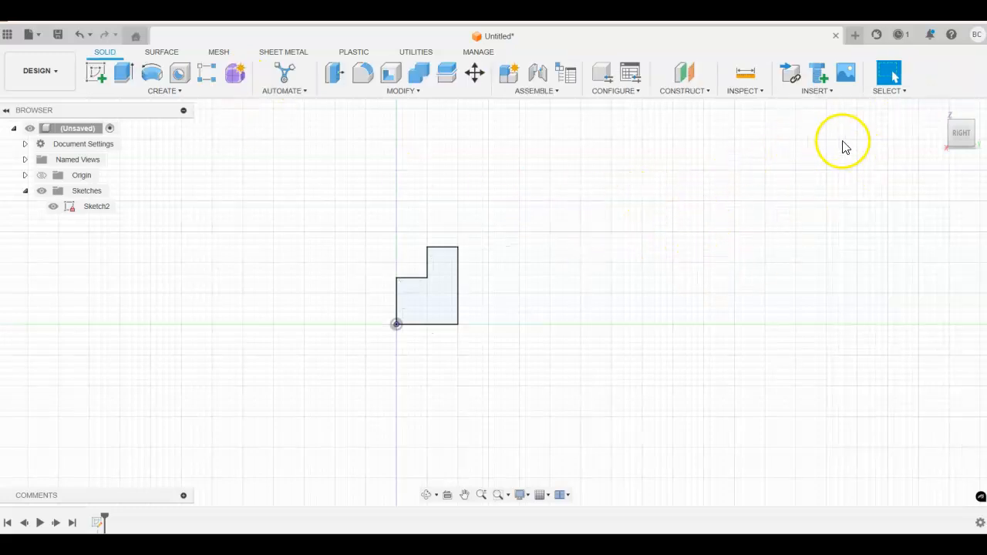
{"action": "left_click", "coordinate": [938, 112]}
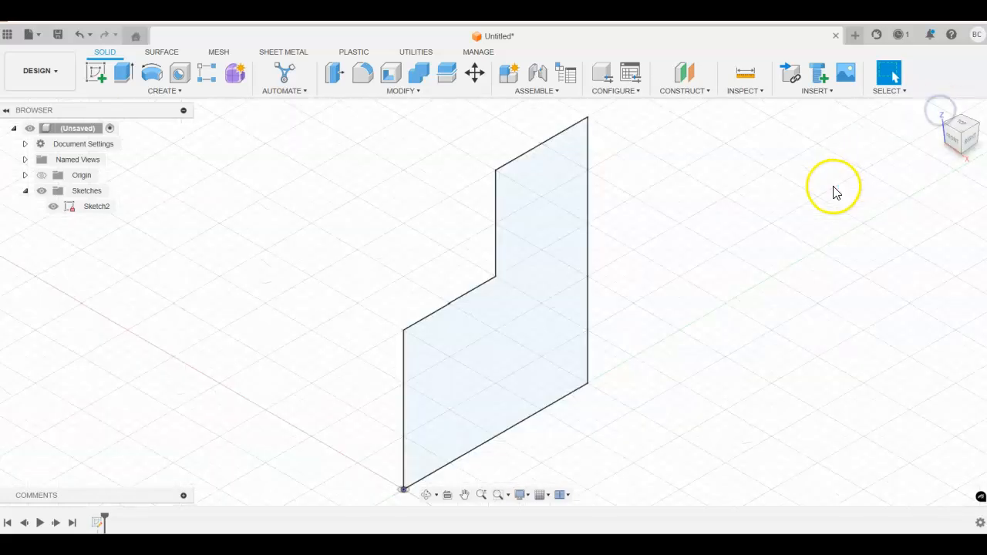
{"action": "scroll", "coordinate": [809, 214], "scroll_direction": "down", "scroll_amount": 1}
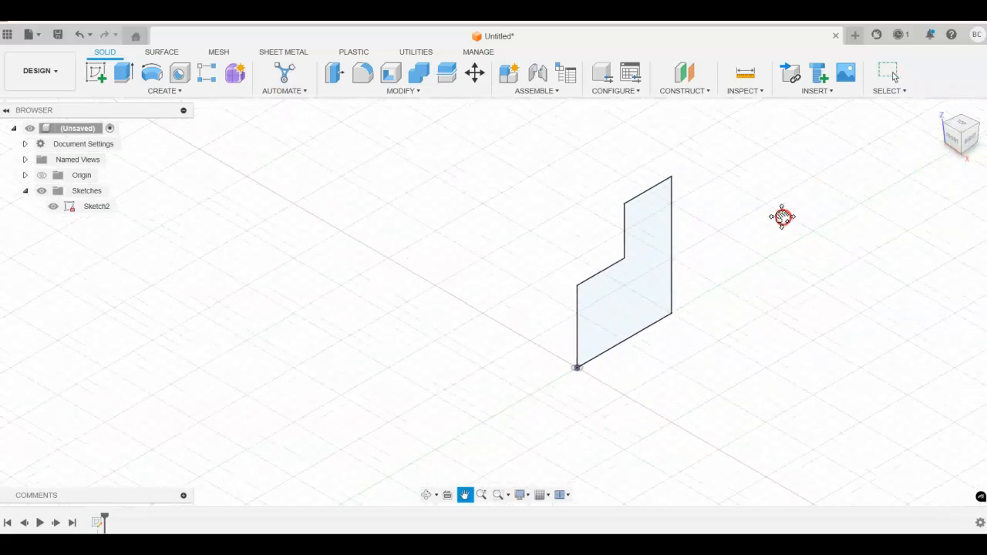
{"action": "middle_click_drag", "start_coordinate": [780, 216], "coordinate": [728, 233]}
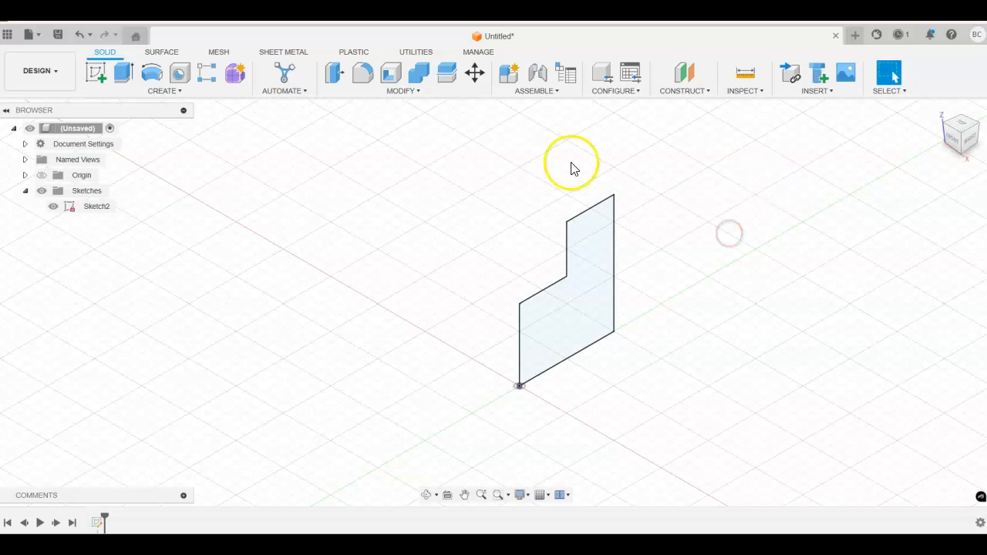
{"action": "left_click", "coordinate": [125, 74]}
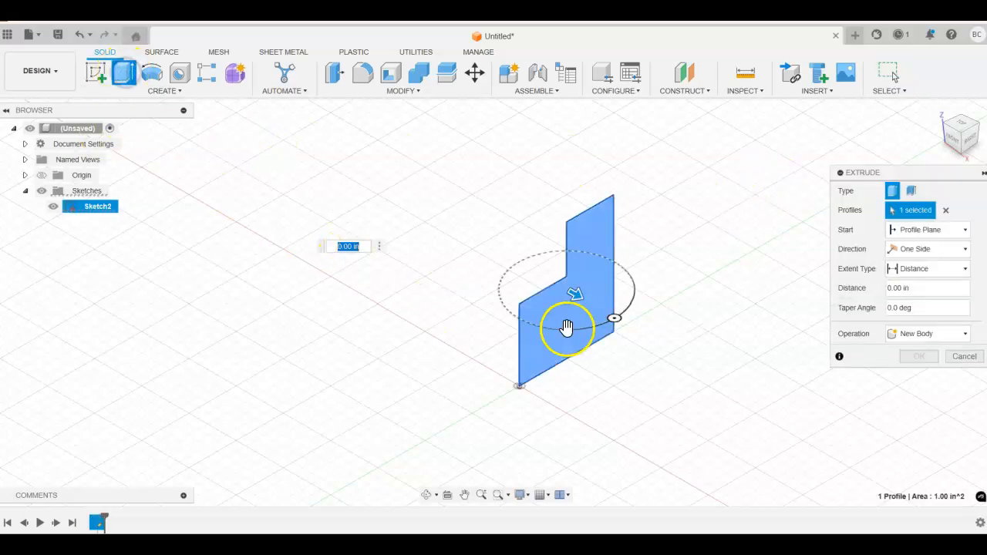
{"action": "left_click_drag", "start_coordinate": [575, 297], "coordinate": [339, 182]}
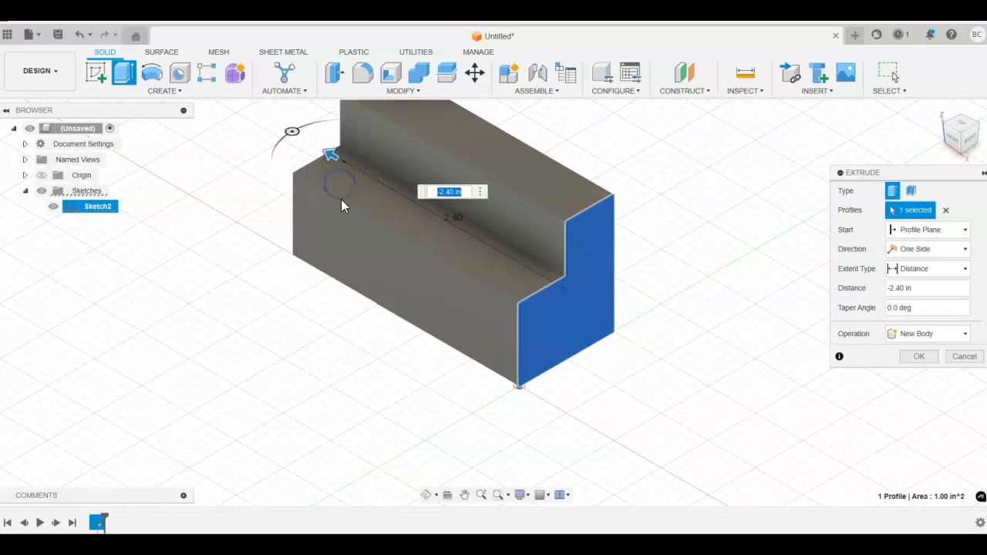
{"action": "left_click", "coordinate": [353, 205]}
{"action": "type", "text": "-3"}
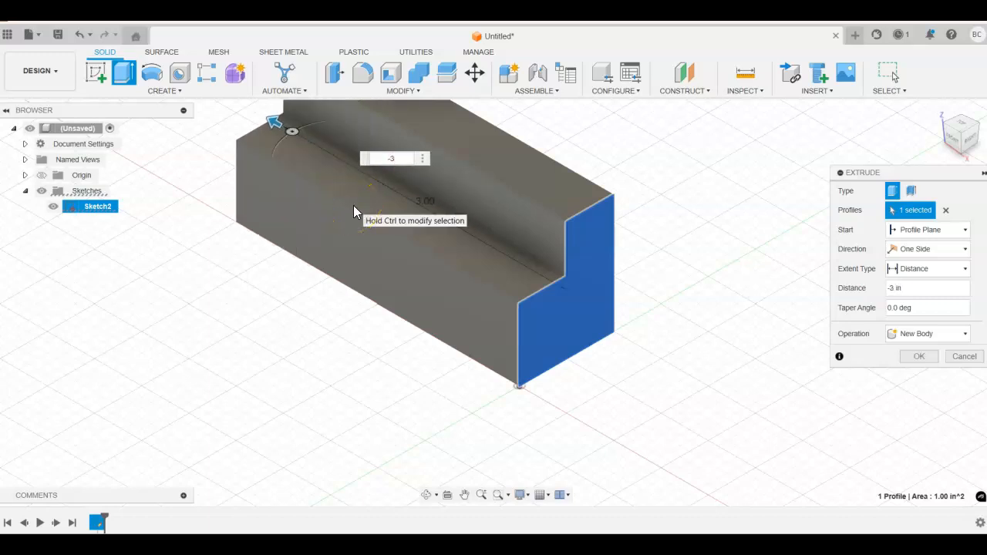
{"action": "key", "text": "Return"}
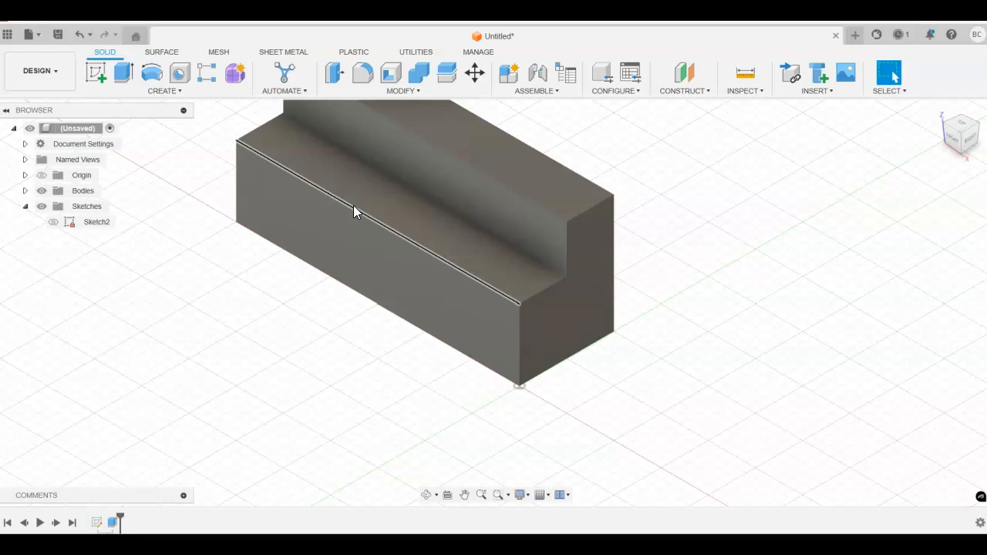
- Start a sketch on the body's uppermost face and draw a rectangle about 1.1 in by 1 in from its back right corner
{"action": "scroll", "coordinate": [708, 300], "scroll_direction": "down", "scroll_amount": 5}
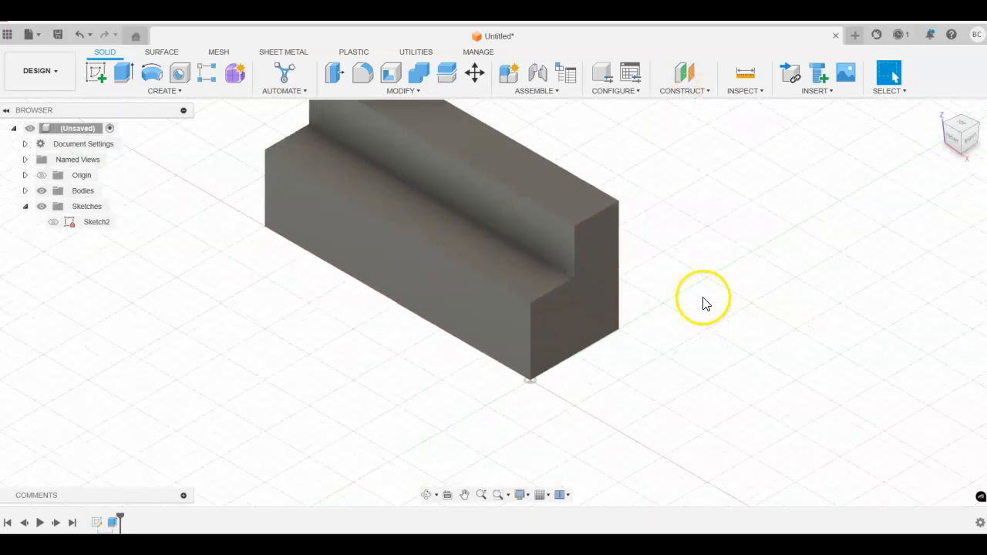
{"action": "middle_click_drag", "start_coordinate": [742, 346], "coordinate": [668, 373]}
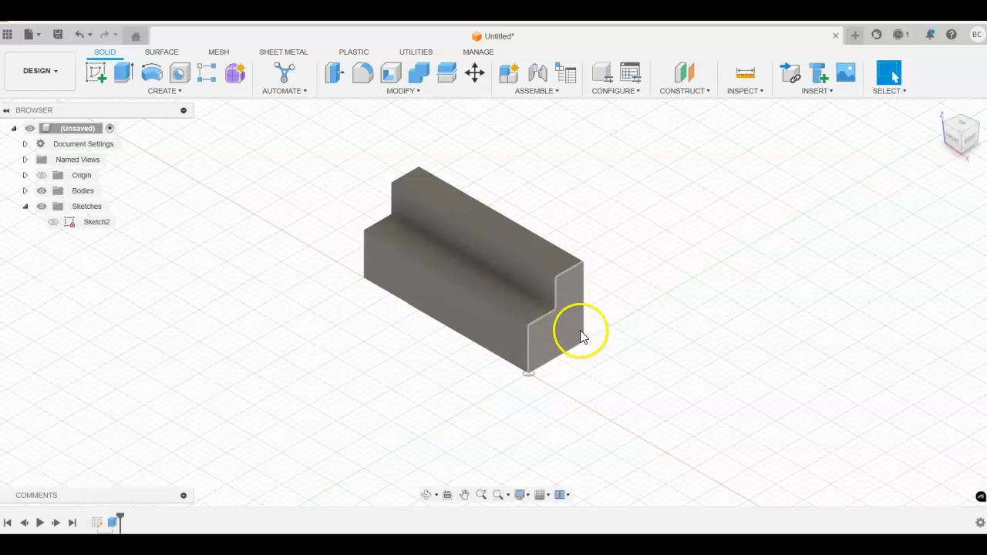
{"action": "left_click", "coordinate": [91, 72]}
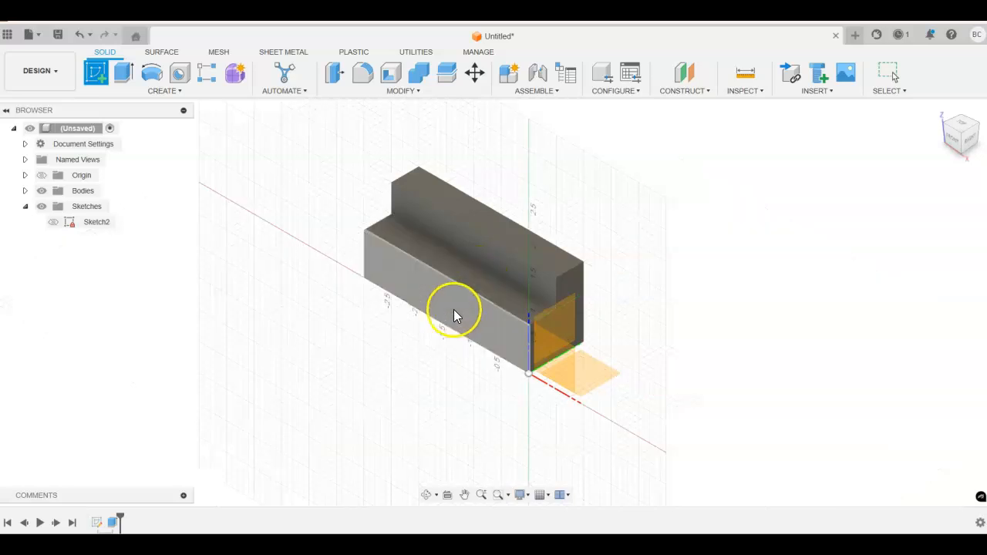
{"action": "left_click", "coordinate": [479, 224]}
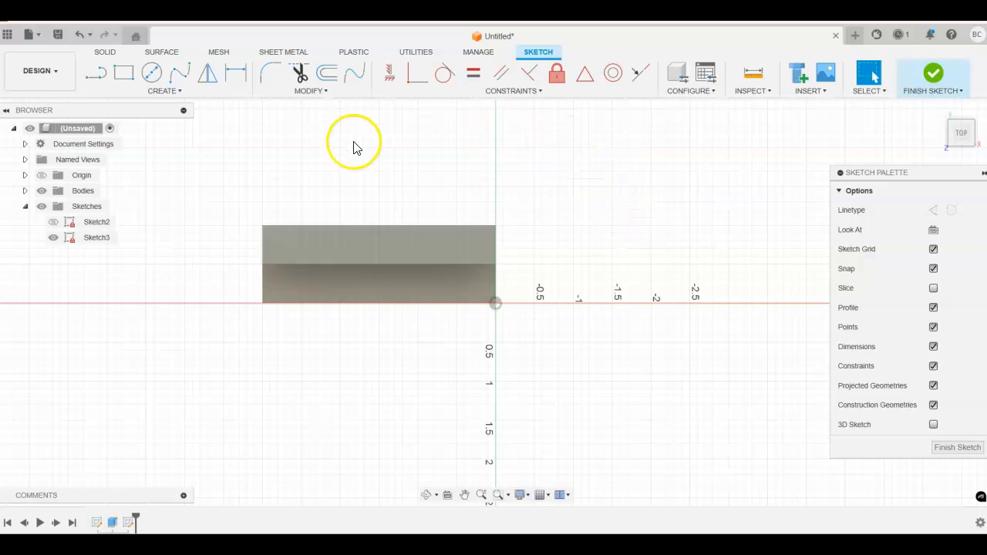
{"action": "left_click", "coordinate": [123, 73]}
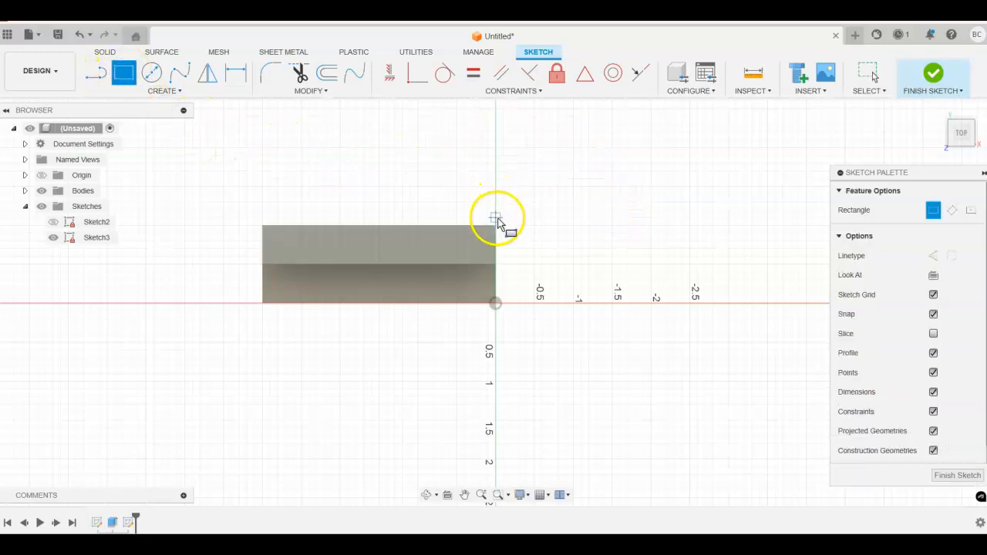
{"action": "left_click", "coordinate": [495, 226]}
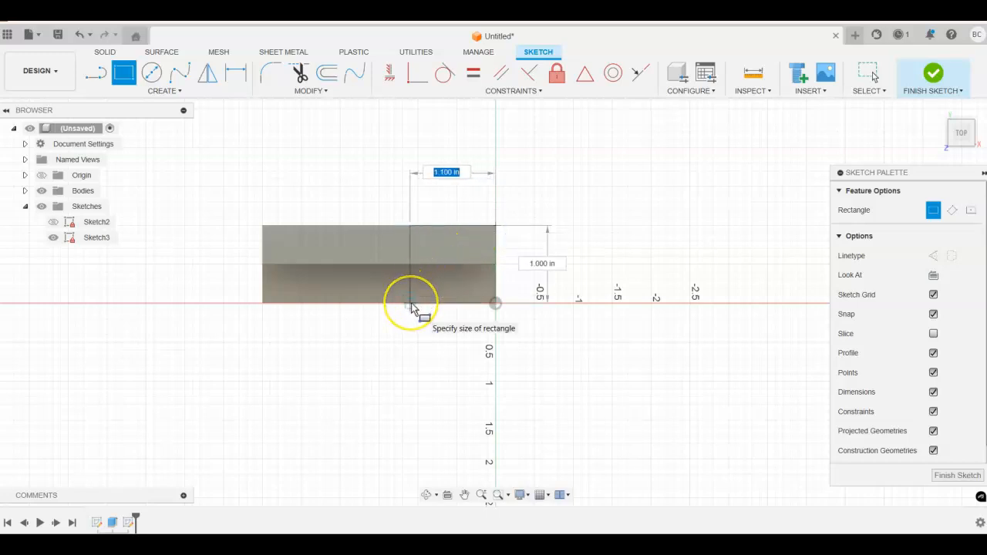
{"action": "left_click", "coordinate": [411, 306]}
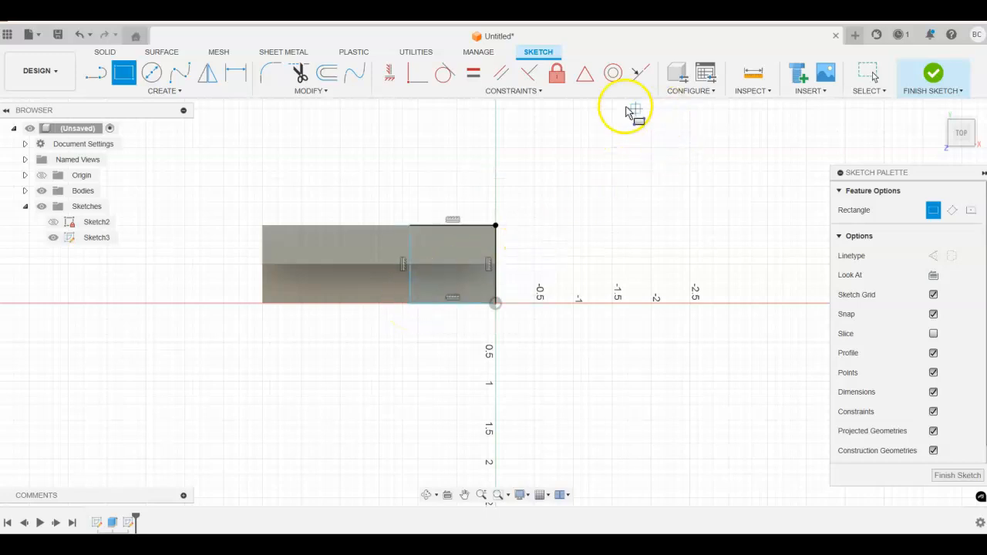
- Dimension the distance between the rectangle's left edge and the body's left edge as 2 in
{"action": "left_click", "coordinate": [237, 73]}
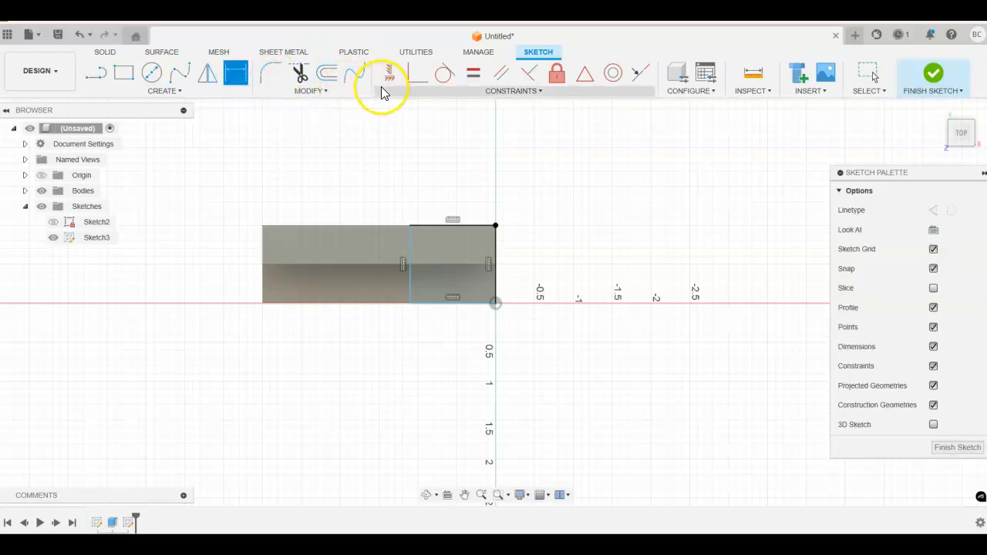
{"action": "left_click", "coordinate": [410, 246]}
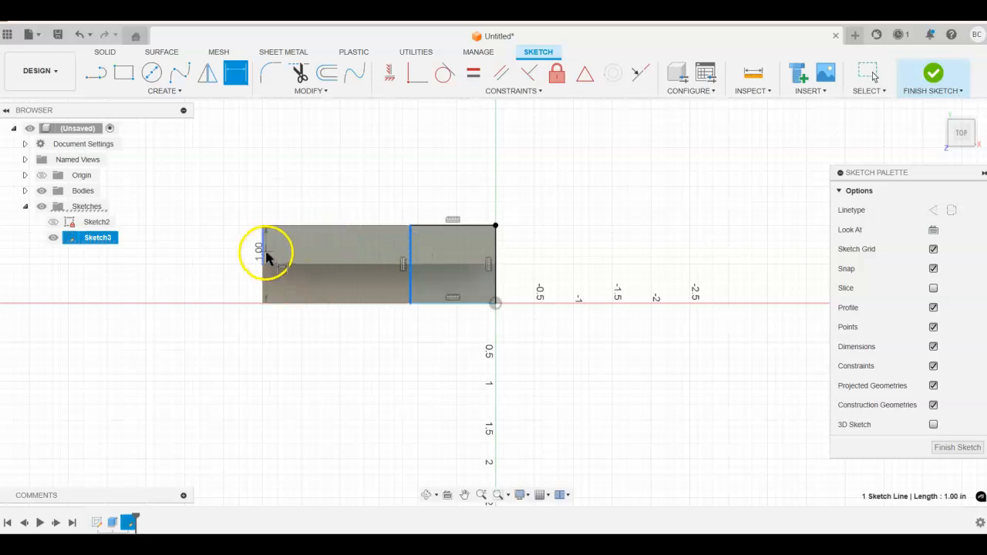
{"action": "left_click", "coordinate": [262, 253]}
{"action": "left_click", "coordinate": [331, 163]}
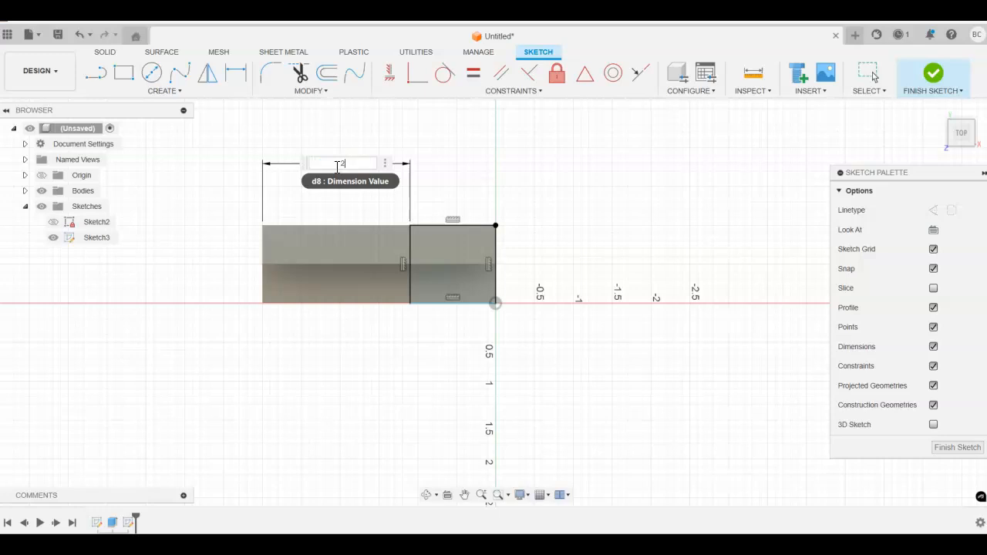
{"action": "key", "text": "Return"}
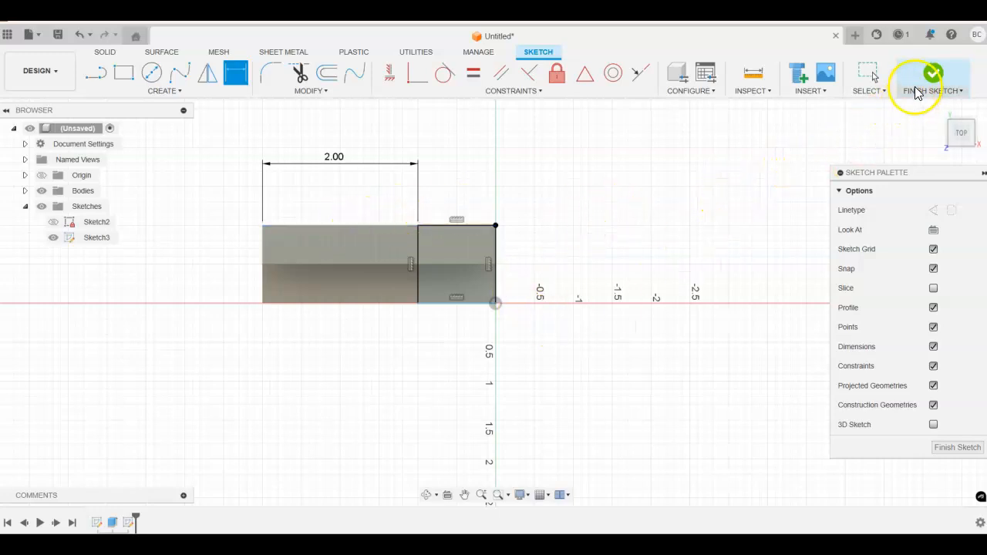
- Dimension the rectangle's right edge as 1.00 in and finish the sketch
{"action": "left_click", "coordinate": [237, 68]}
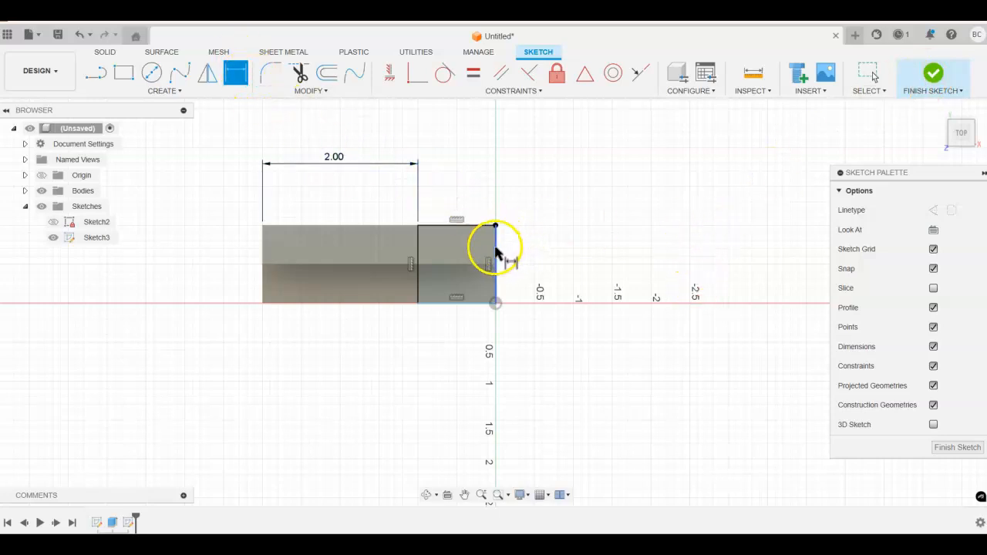
{"action": "left_click", "coordinate": [496, 255]}
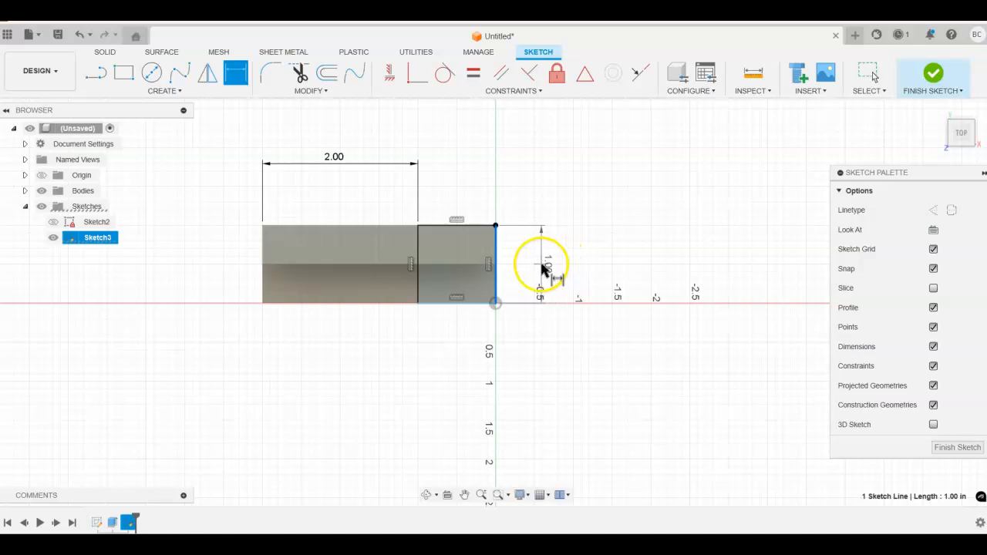
{"action": "left_click", "coordinate": [545, 268]}
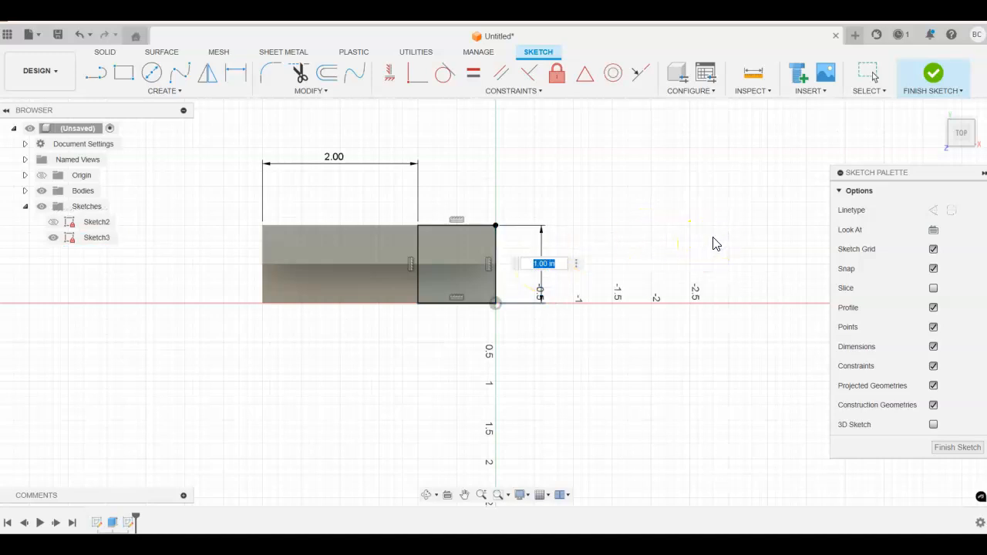
{"action": "key", "text": "Return"}
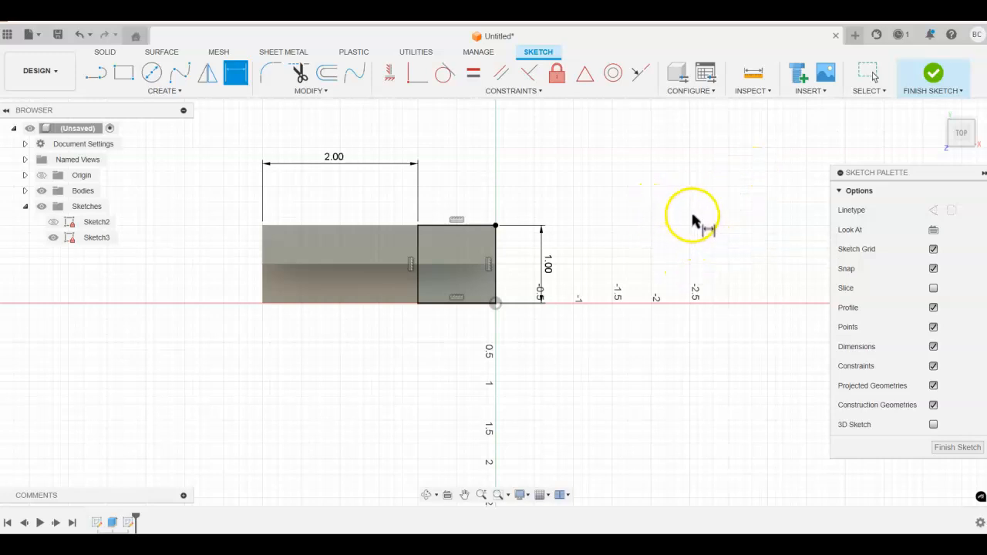
{"action": "left_click", "coordinate": [935, 77]}
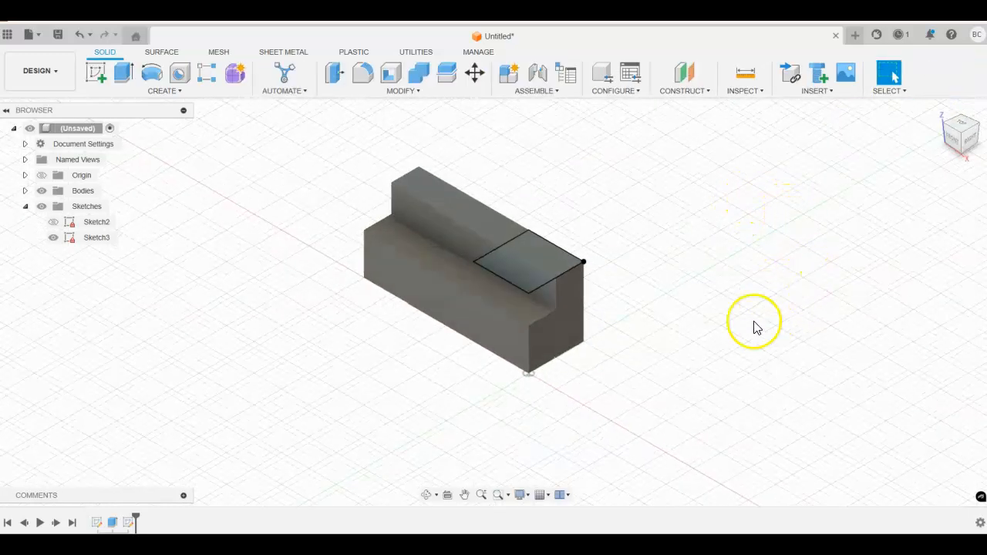
- Extrude the rectangle's back region over the raised step by -0.75 in as a cut into the body
{"action": "left_click", "coordinate": [124, 75]}
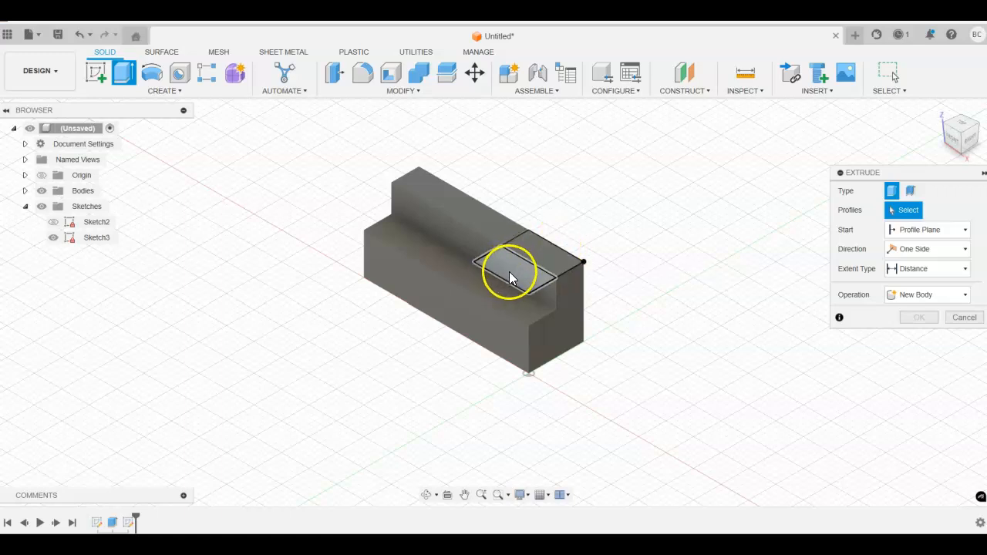
{"action": "left_click", "coordinate": [540, 255]}
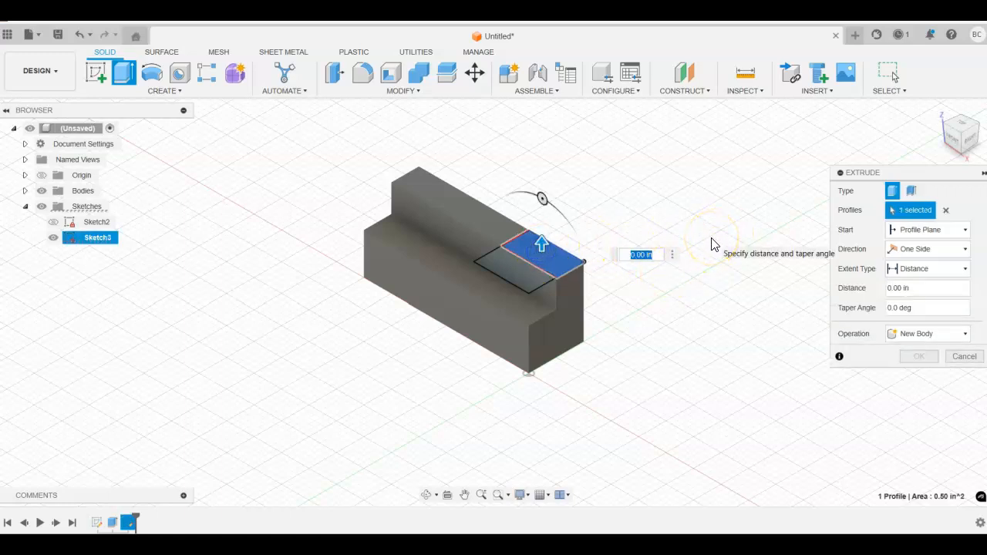
{"action": "left_click_drag", "start_coordinate": [545, 243], "coordinate": [550, 276]}
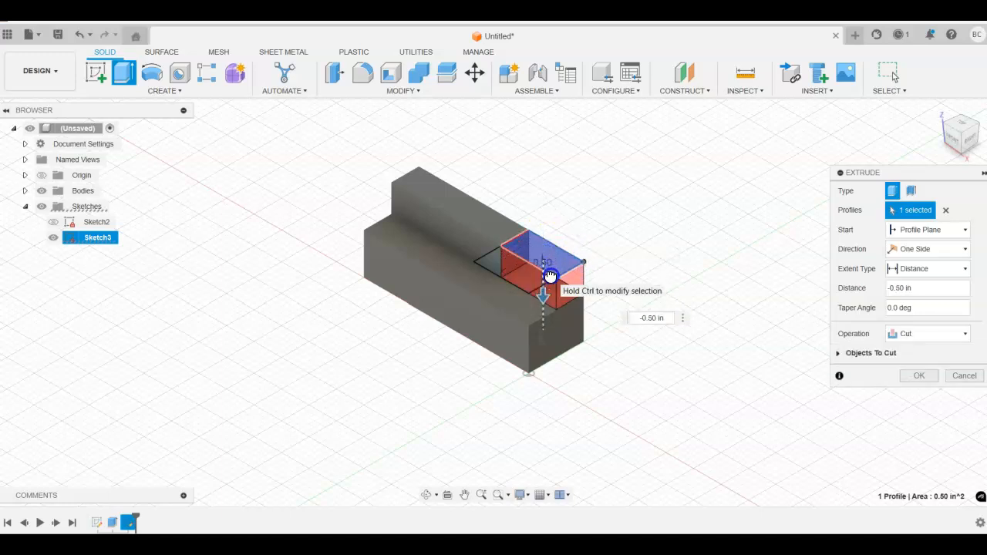
{"action": "left_click_drag", "start_coordinate": [550, 277], "coordinate": [551, 270]}
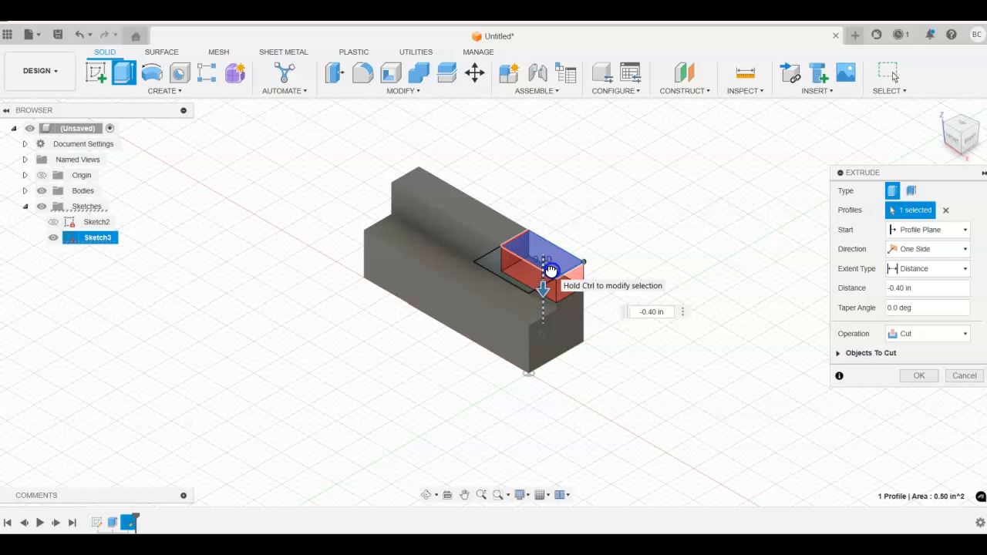
{"action": "left_click_drag", "start_coordinate": [552, 271], "coordinate": [548, 274]}
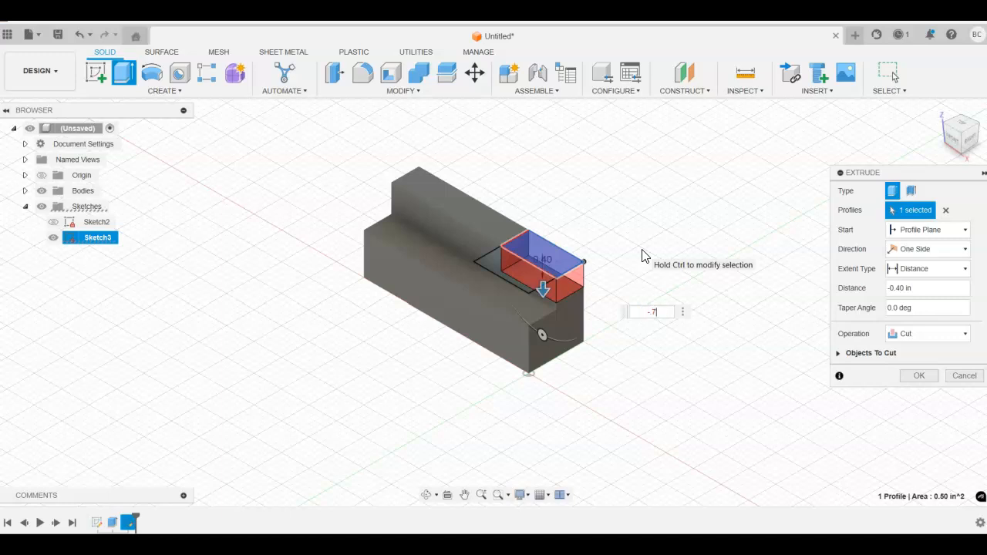
{"action": "key", "text": "Return"}
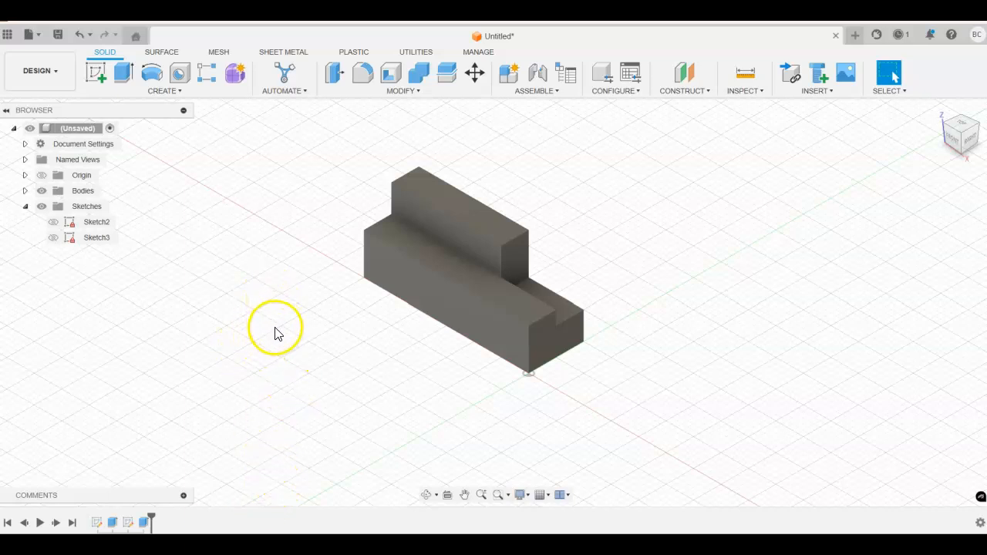
- Edit the extruded cut to include the rectangle's front region as a second profile
{"action": "left_click", "coordinate": [145, 523]}
{"action": "right_click", "coordinate": [145, 523]}
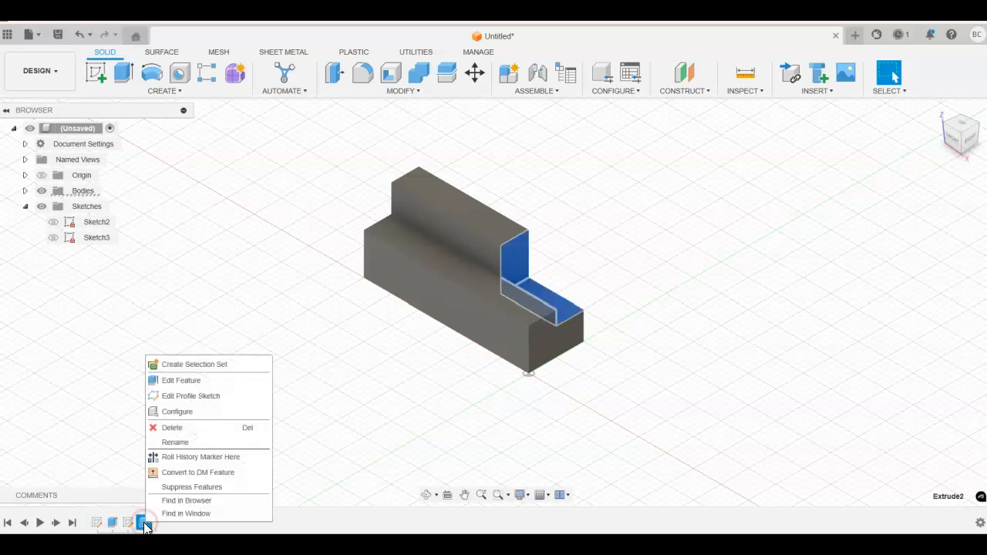
{"action": "left_click", "coordinate": [194, 380]}
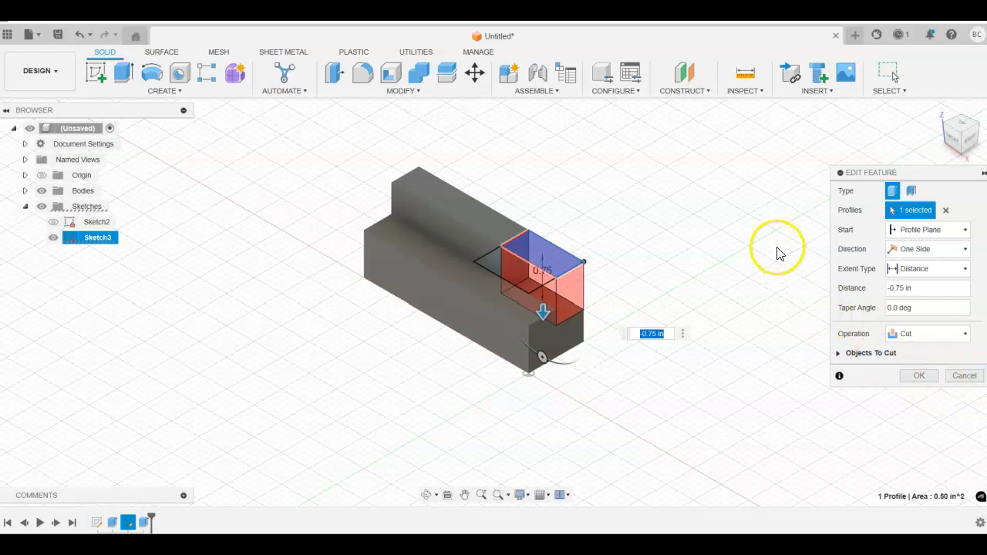
{"action": "left_click", "coordinate": [524, 275]}
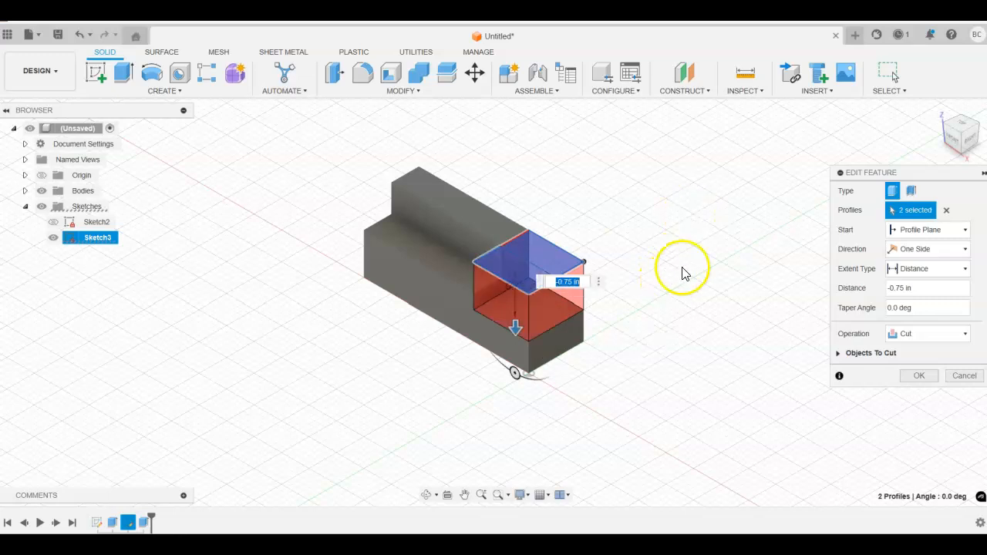
{"action": "left_click", "coordinate": [911, 376]}
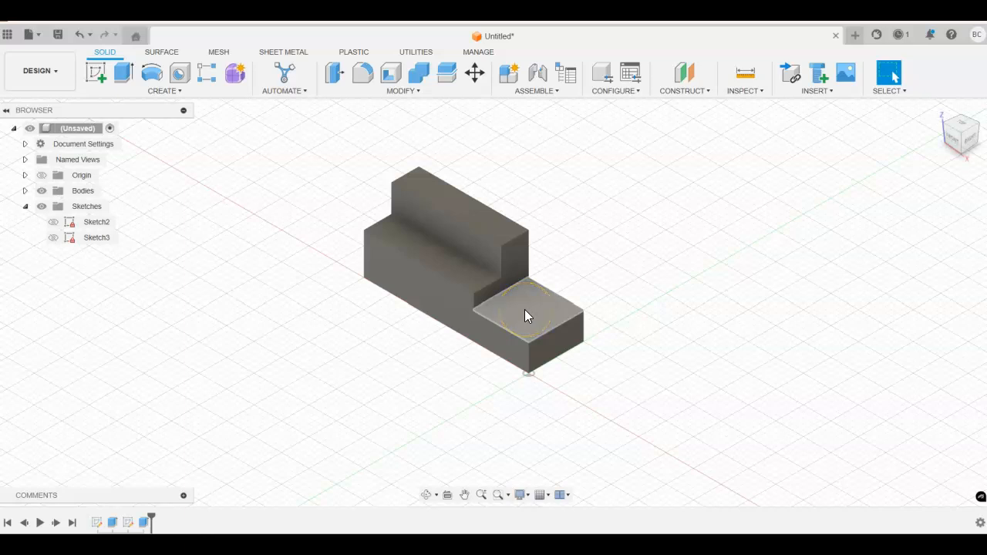
{"action": "left_click", "coordinate": [179, 74]}
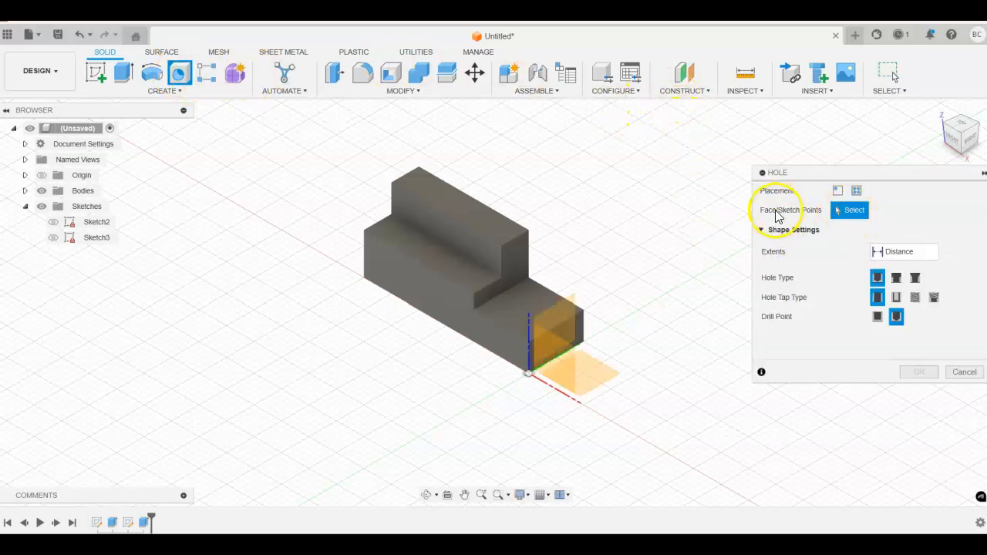
{"action": "left_click", "coordinate": [518, 312]}
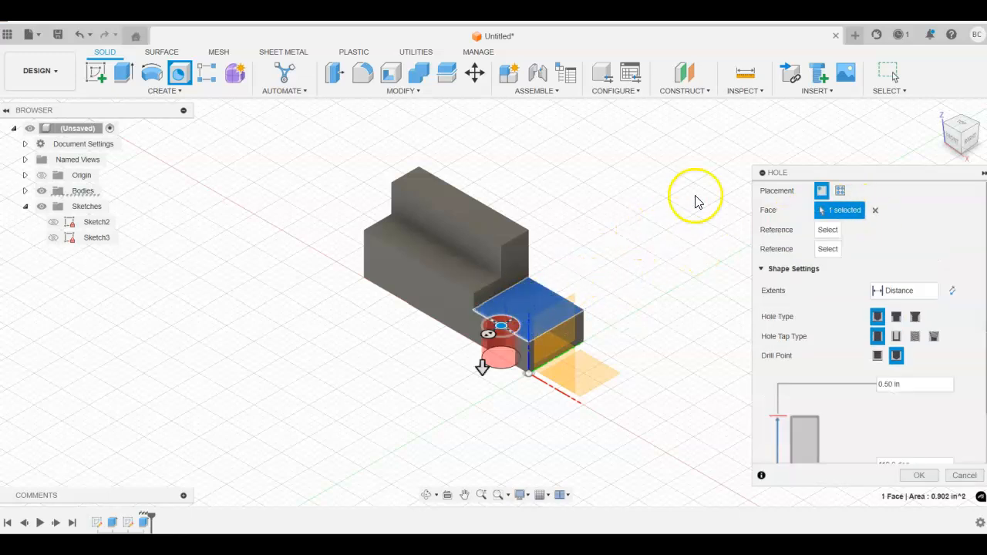
{"action": "left_click", "coordinate": [963, 127]}
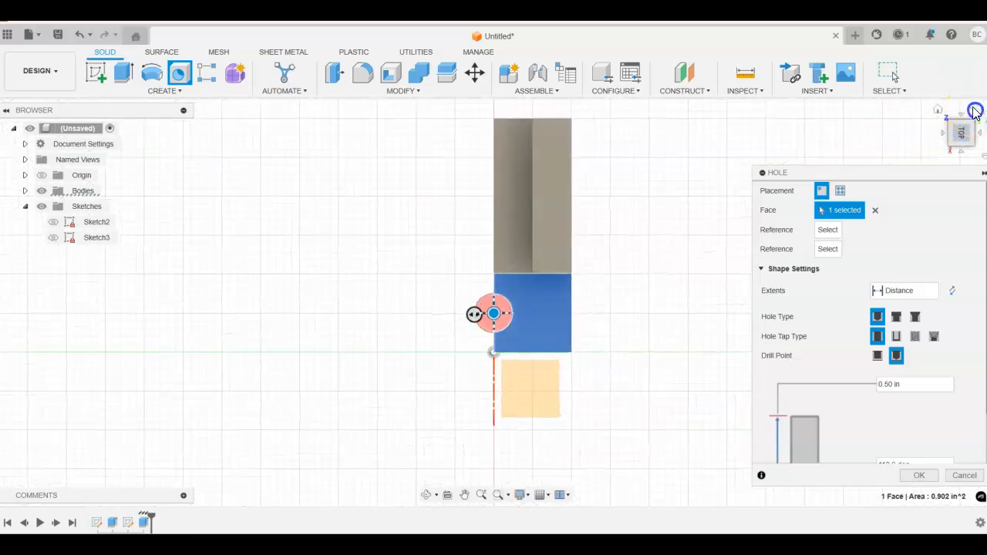
{"action": "left_click", "coordinate": [974, 112]}
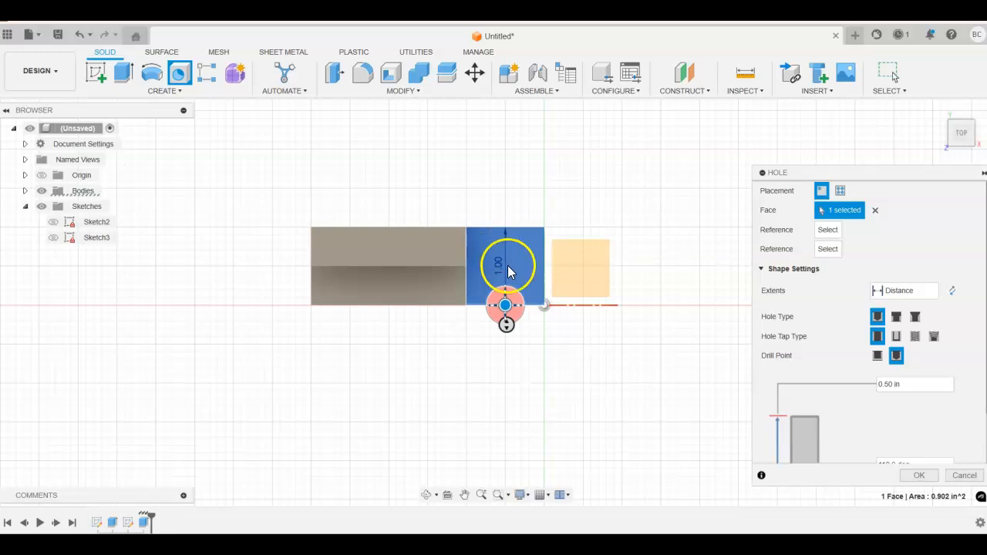
{"action": "left_click", "coordinate": [484, 228]}
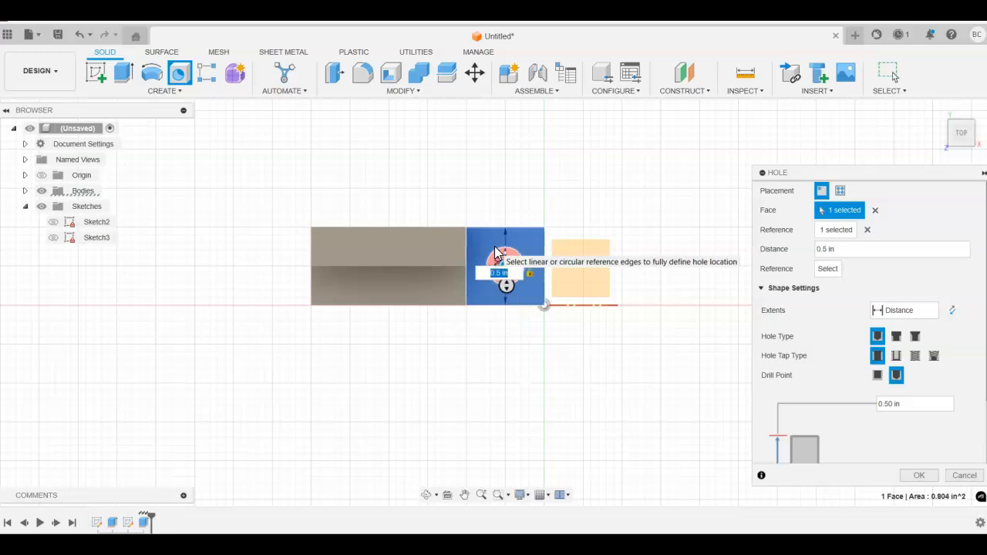
{"action": "left_click", "coordinate": [574, 176]}
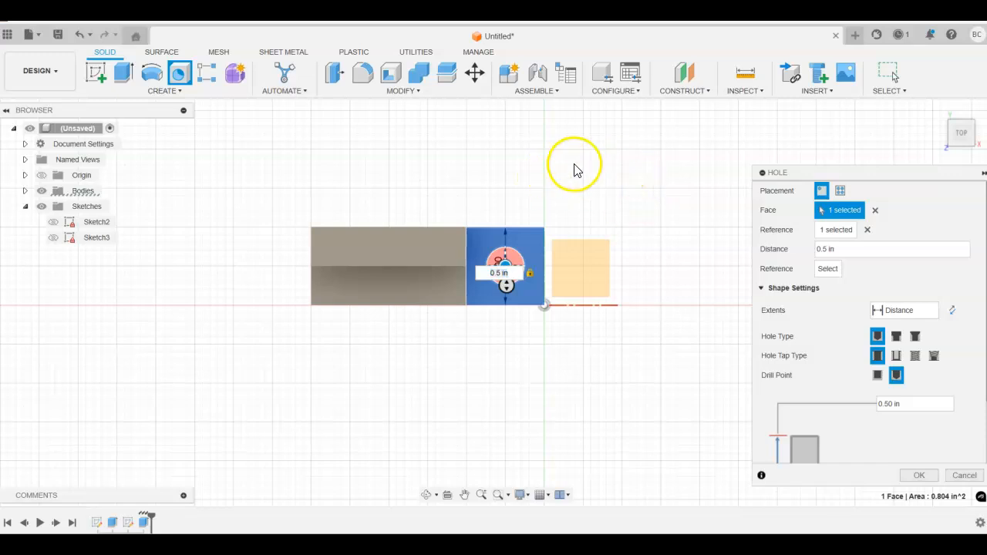
{"action": "key", "text": "Escape"}
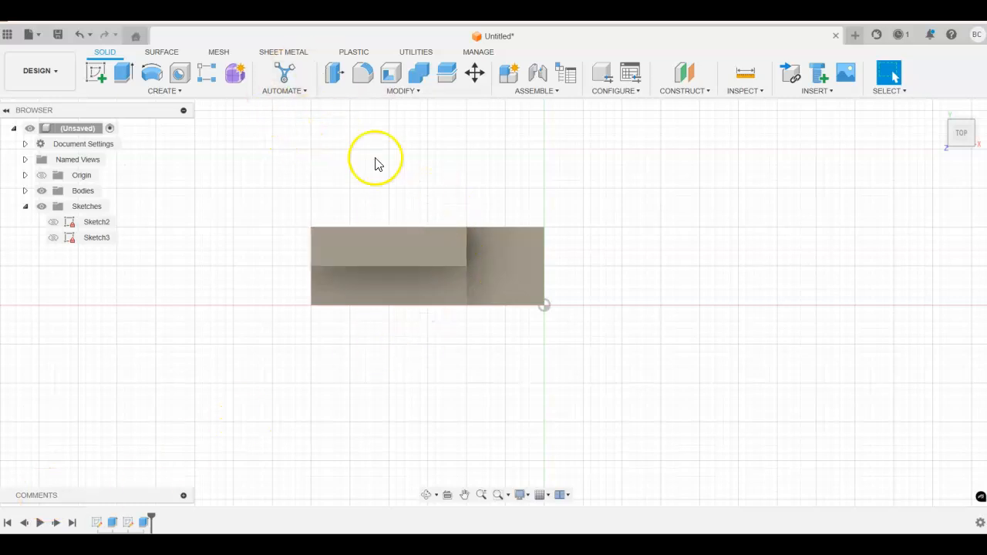
- Place a simple hole on the lowered notch face, 0.5 in from the body's back edge
{"action": "left_click", "coordinate": [175, 76]}
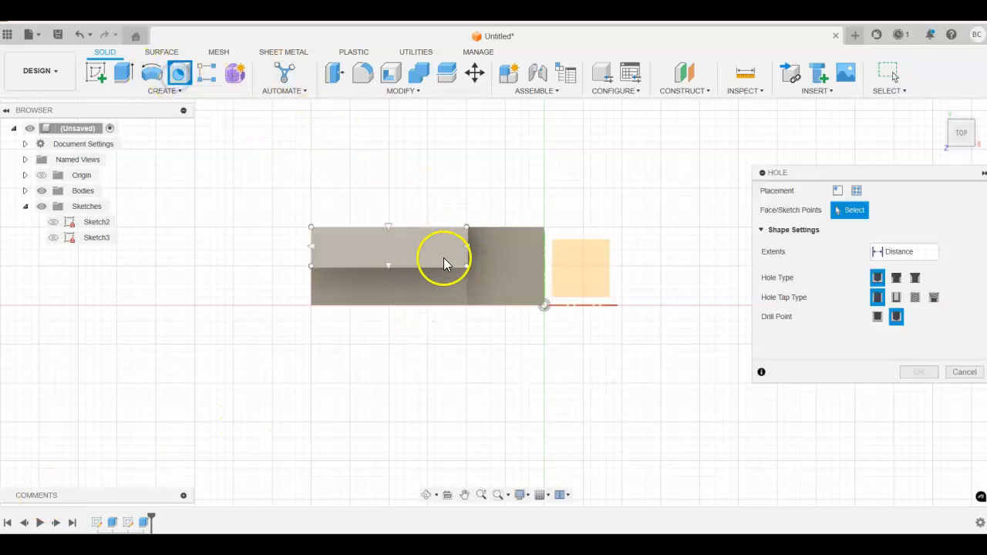
{"action": "left_click", "coordinate": [515, 260]}
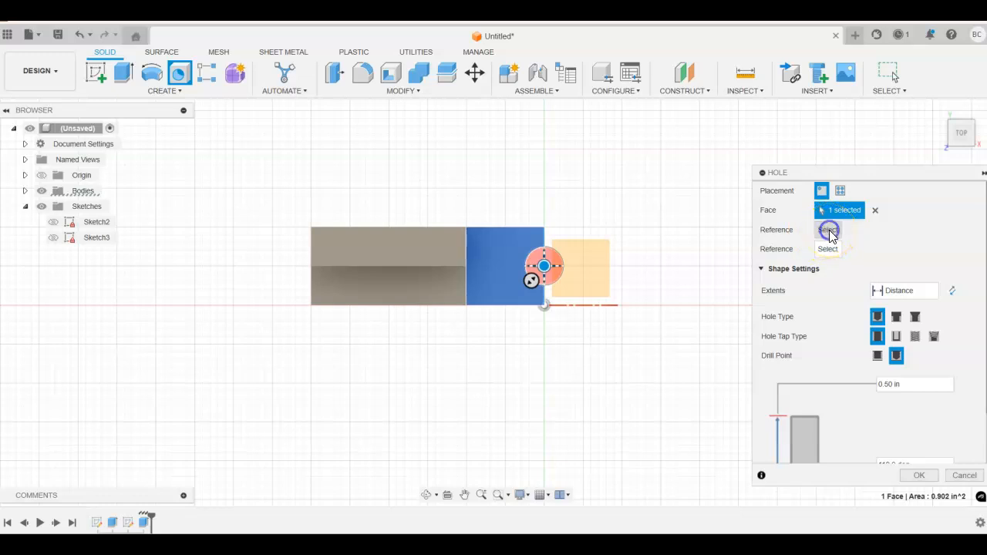
{"action": "left_click", "coordinate": [492, 230]}
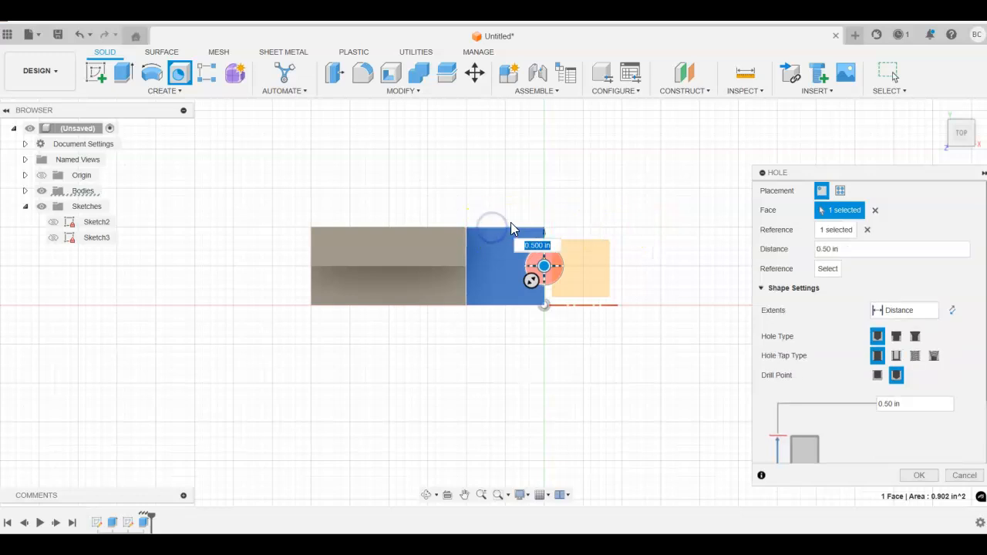
{"action": "type", "text": "0.5"}
{"action": "key", "text": "Tab"}
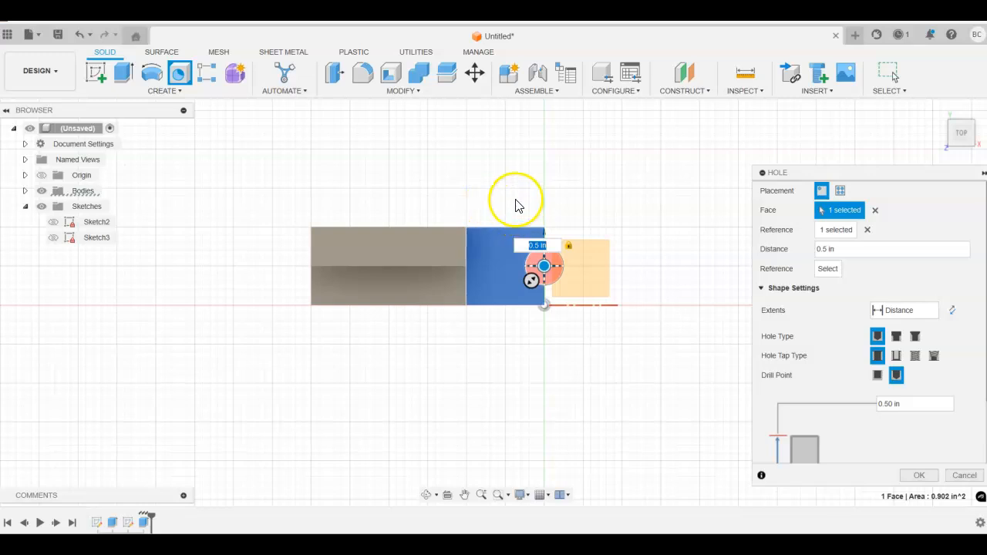
{"action": "left_click", "coordinate": [531, 201]}
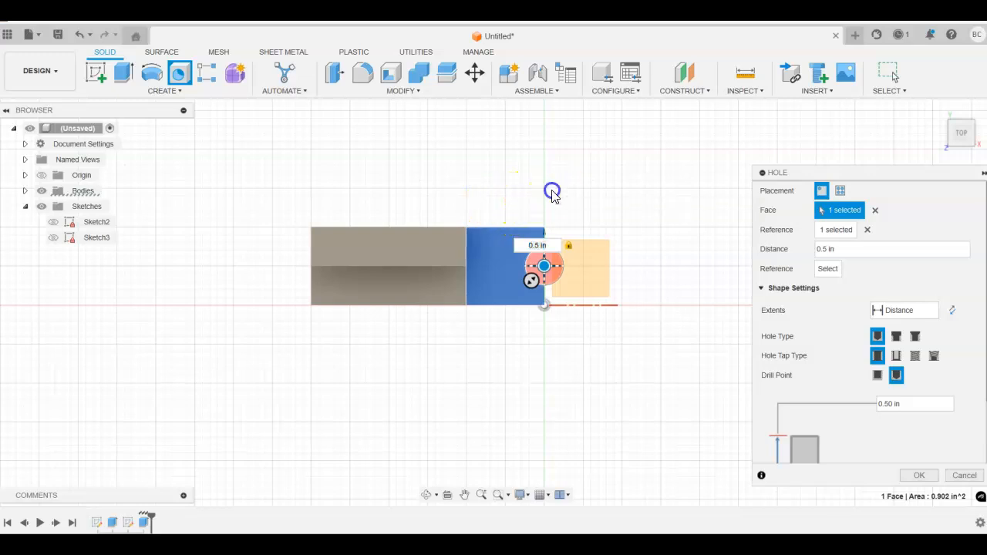
{"action": "key", "text": "Return"}
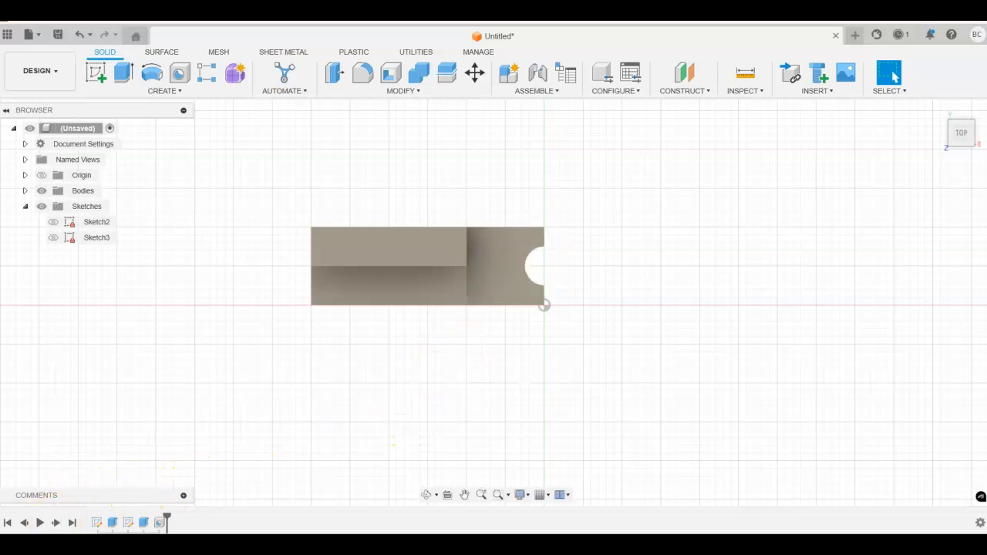
- Edit the hole to add the body's left end edge as second reference at a distance of 2.5 in
{"action": "right_click", "coordinate": [163, 525]}
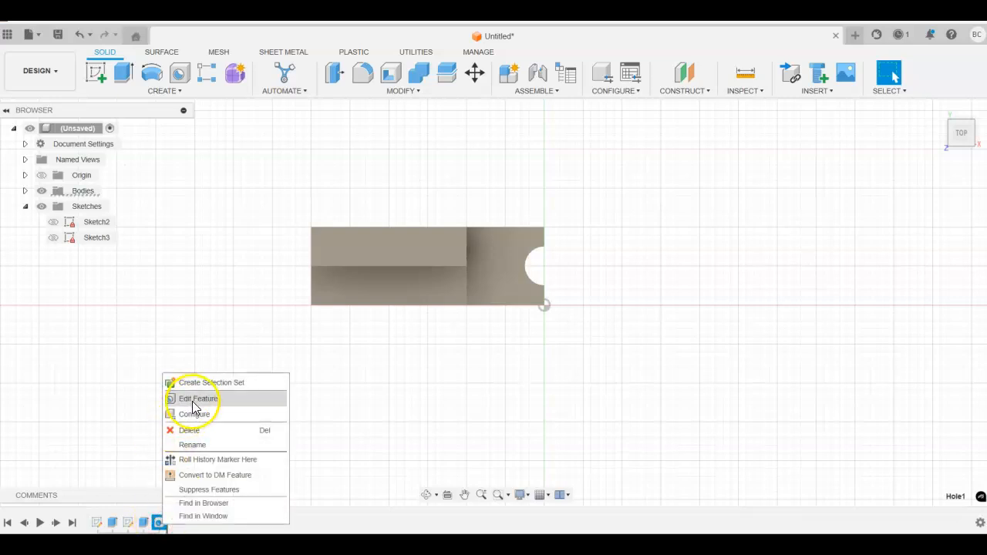
{"action": "left_click", "coordinate": [194, 397]}
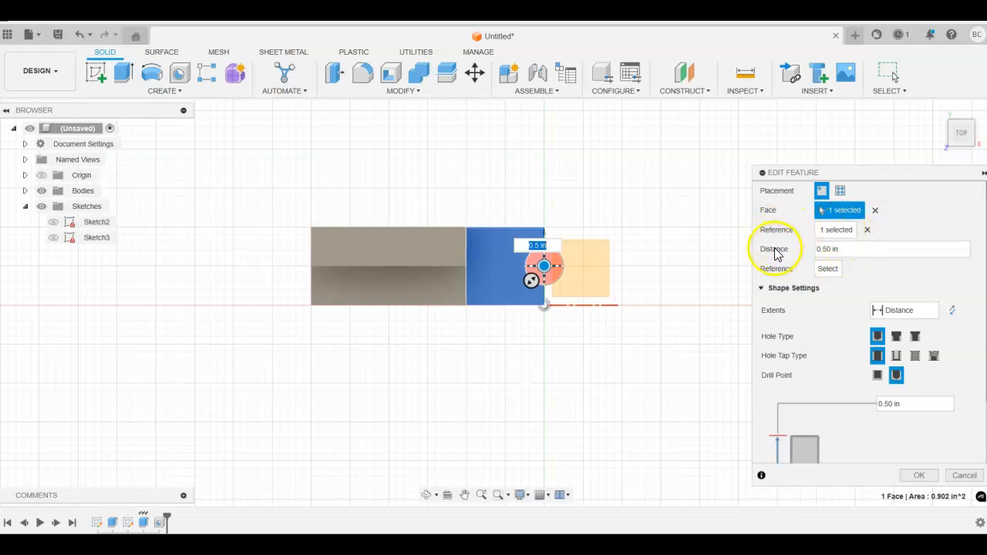
{"action": "left_click", "coordinate": [828, 268]}
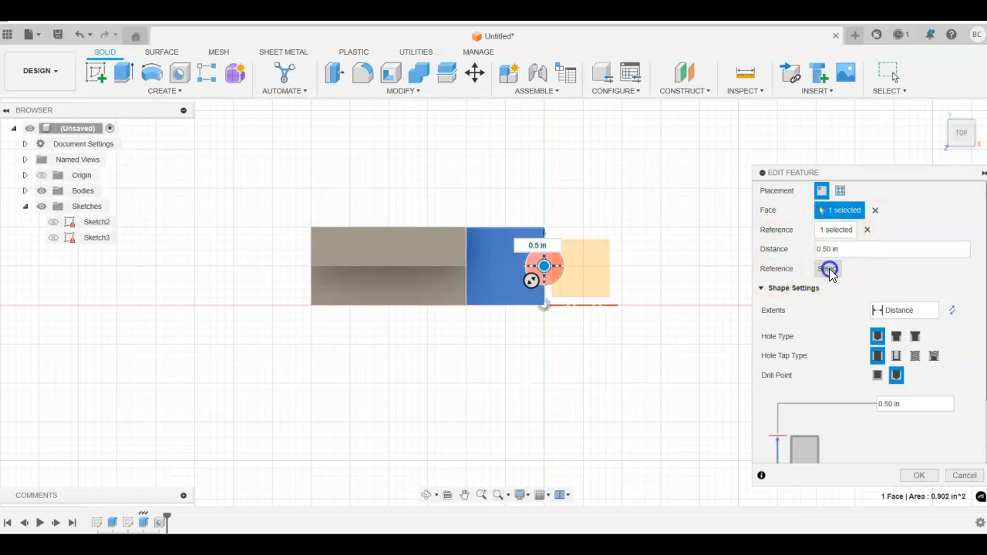
{"action": "left_click", "coordinate": [311, 256]}
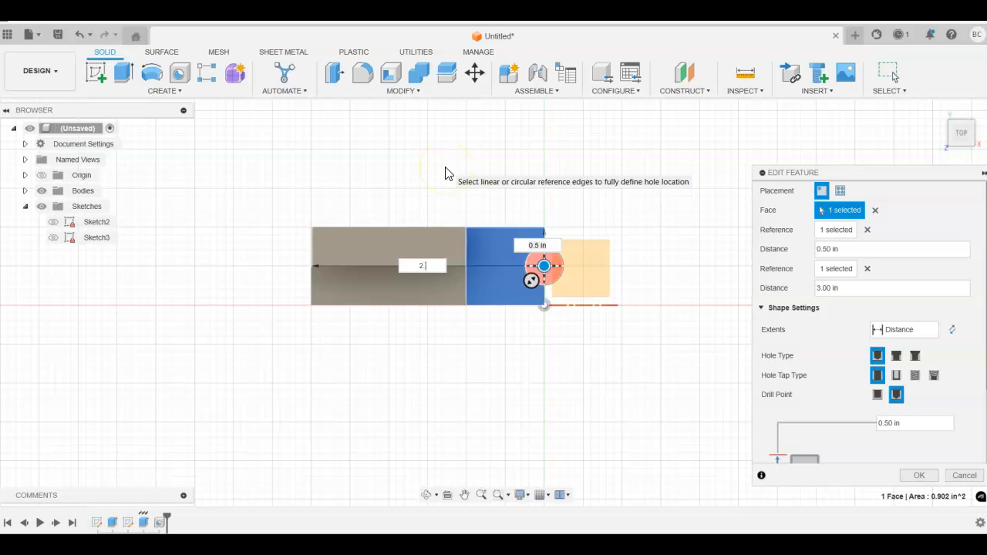
{"action": "key", "text": "Return"}
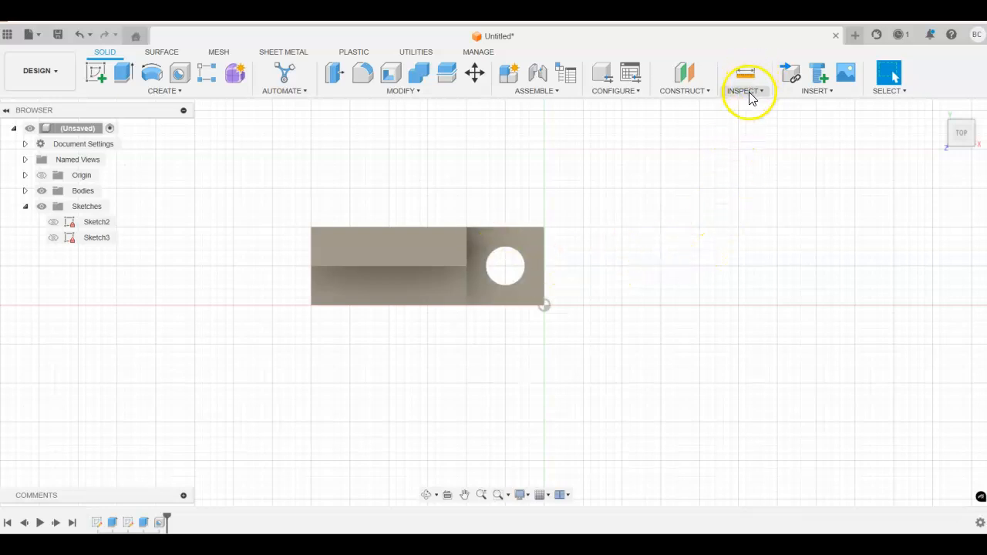
- Measure the radius and diameter of the hole's circular edge
{"action": "left_click", "coordinate": [746, 72]}
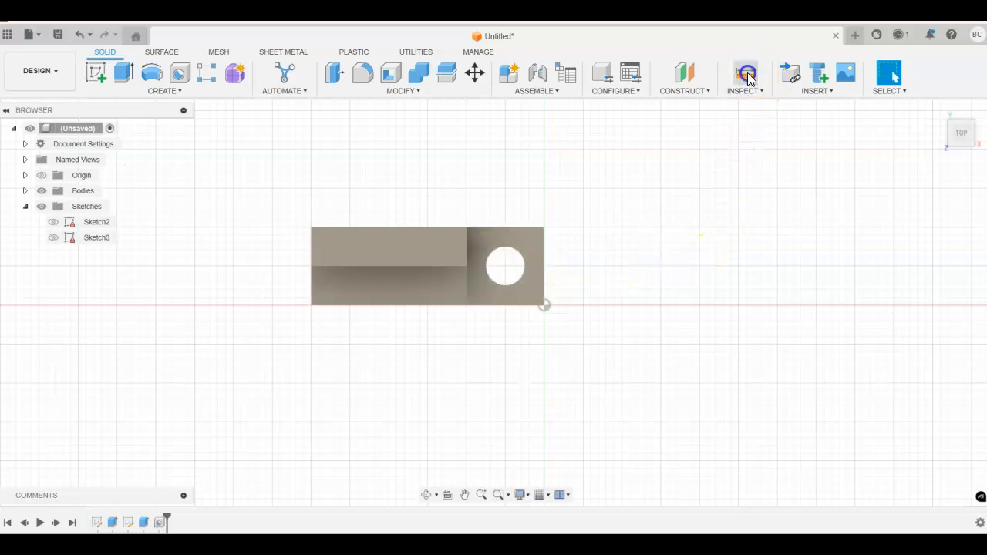
{"action": "left_click", "coordinate": [503, 252]}
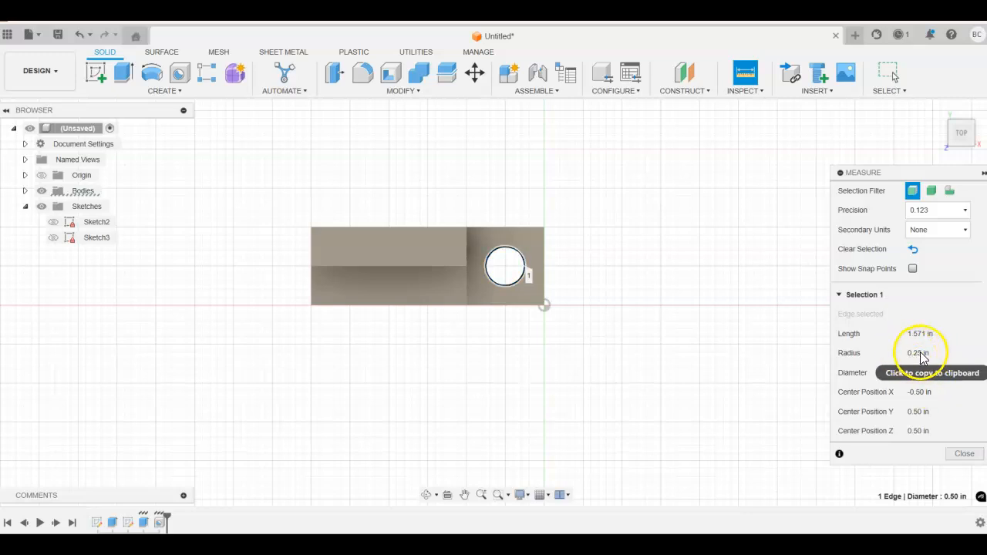
{"action": "left_click", "coordinate": [964, 455]}
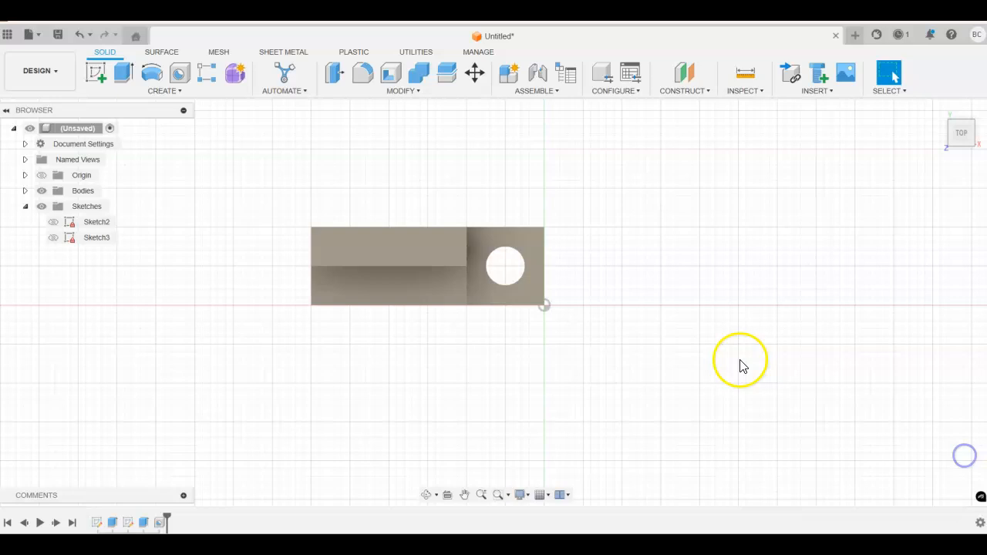
- Edit the hole's extents to All so it cuts completely through the notched end
{"action": "right_click", "coordinate": [161, 525]}
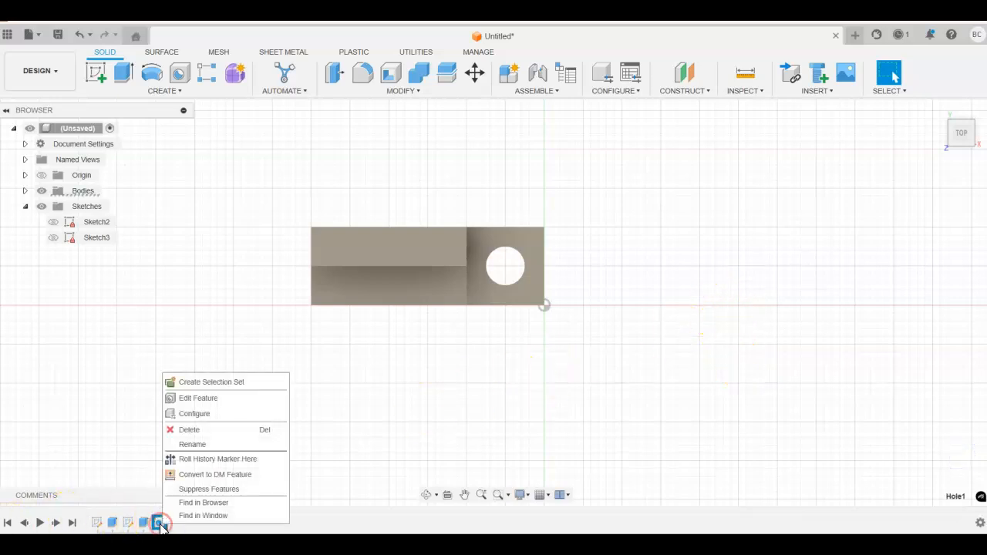
{"action": "left_click", "coordinate": [197, 400]}
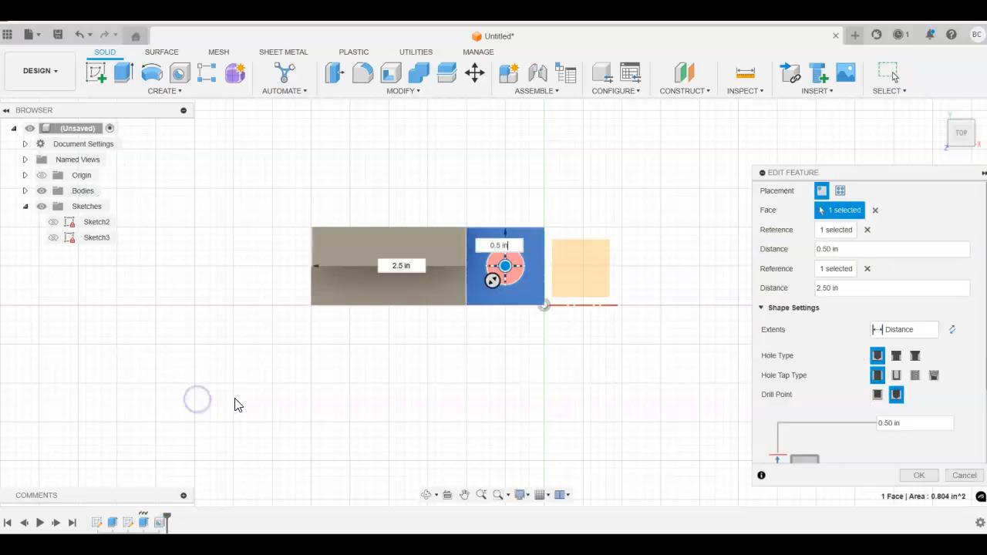
{"action": "left_click", "coordinate": [939, 110]}
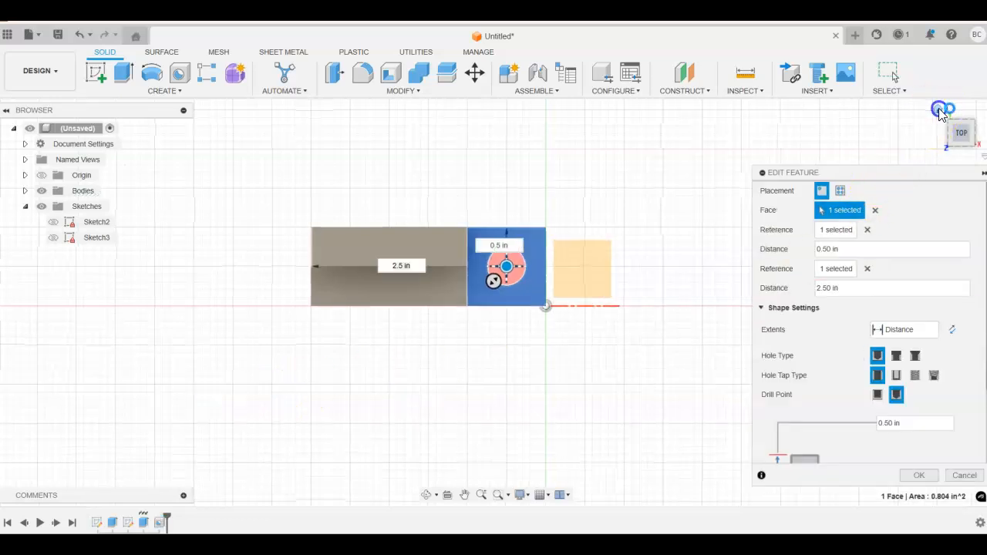
{"action": "middle_click_drag", "start_coordinate": [742, 194], "coordinate": [682, 171]}
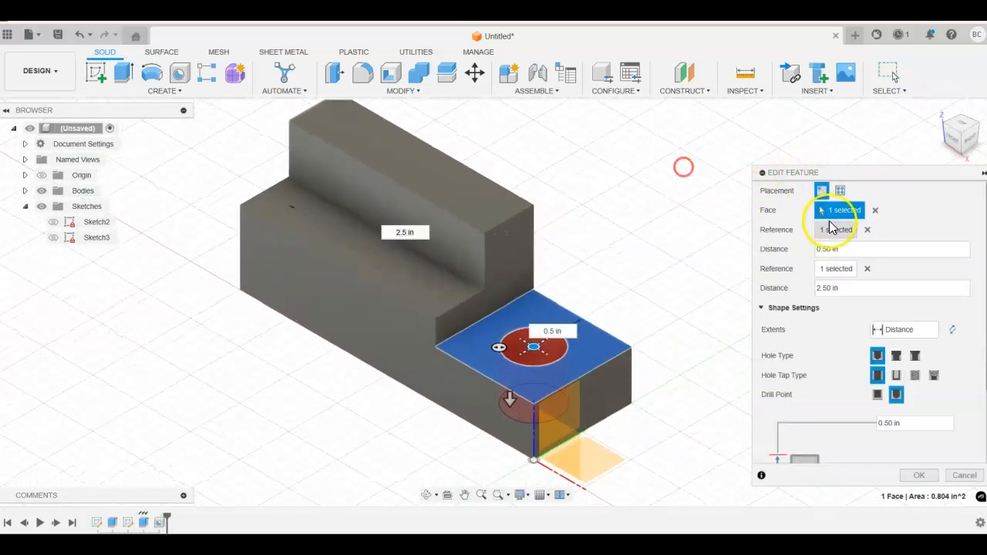
{"action": "left_click", "coordinate": [836, 248]}
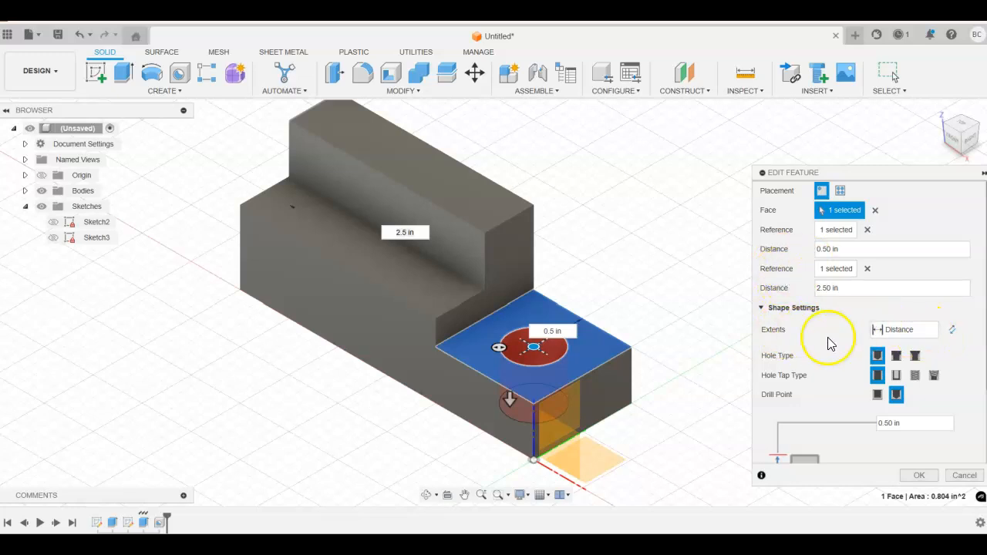
{"action": "left_click", "coordinate": [936, 334]}
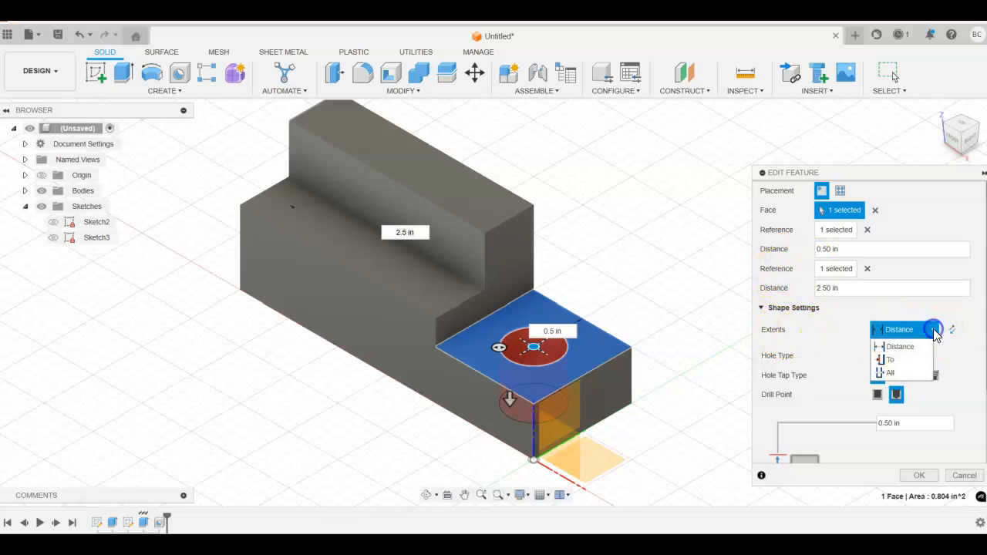
{"action": "left_click", "coordinate": [908, 374]}
{"action": "left_click", "coordinate": [902, 376]}
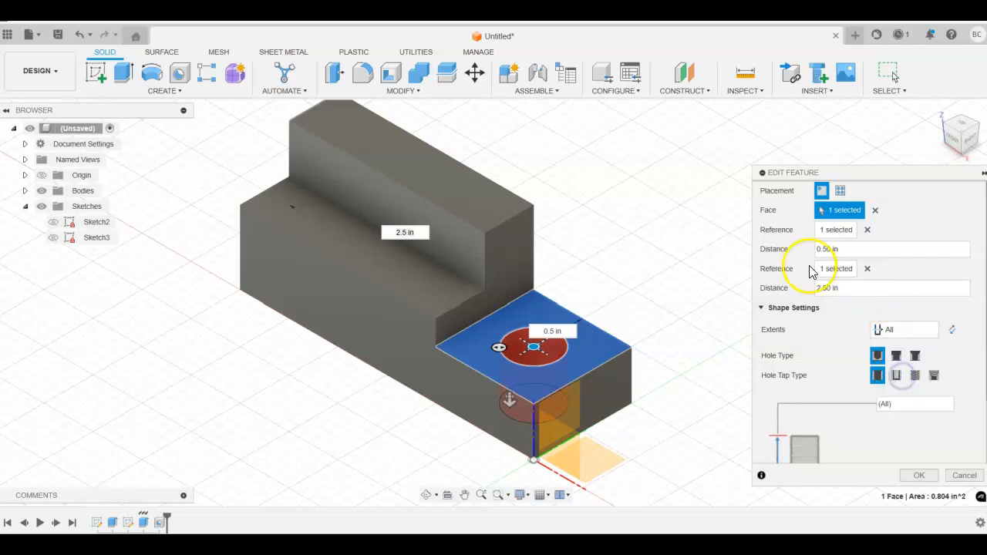
{"action": "scroll", "coordinate": [692, 314], "scroll_direction": "down", "scroll_amount": 2}
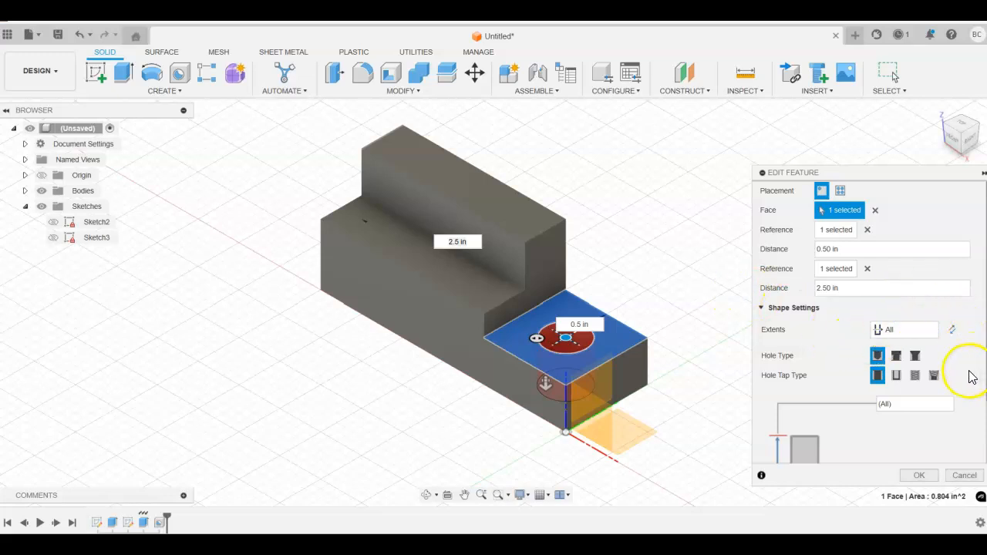
{"action": "scroll", "coordinate": [969, 375], "scroll_direction": "down", "scroll_amount": 2}
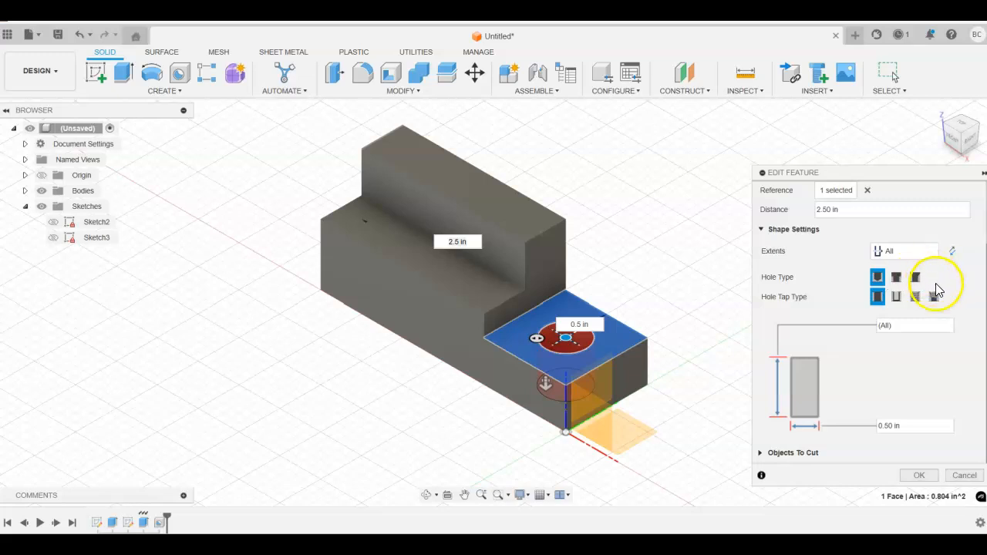
{"action": "left_click", "coordinate": [896, 299]}
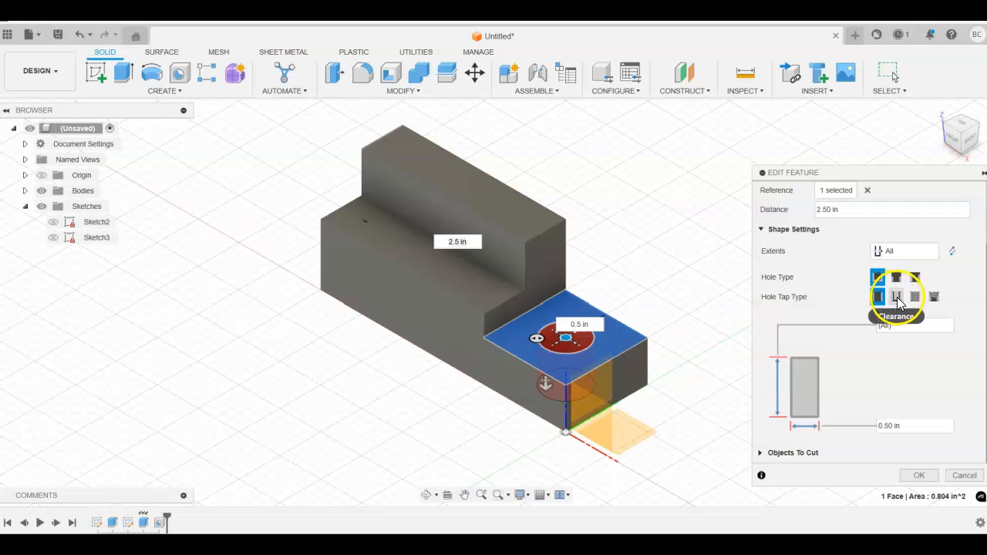
{"action": "left_click", "coordinate": [915, 299]}
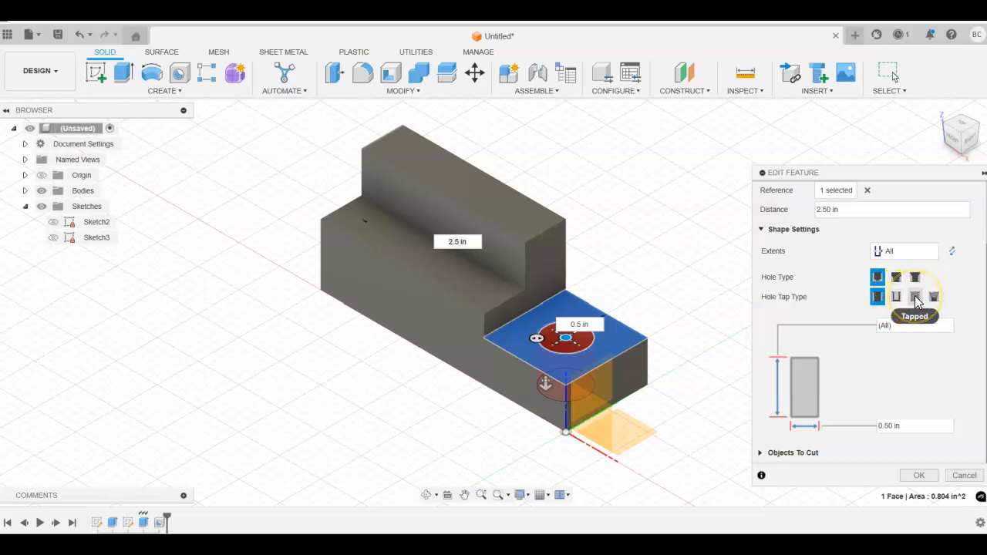
{"action": "left_click", "coordinate": [934, 298]}
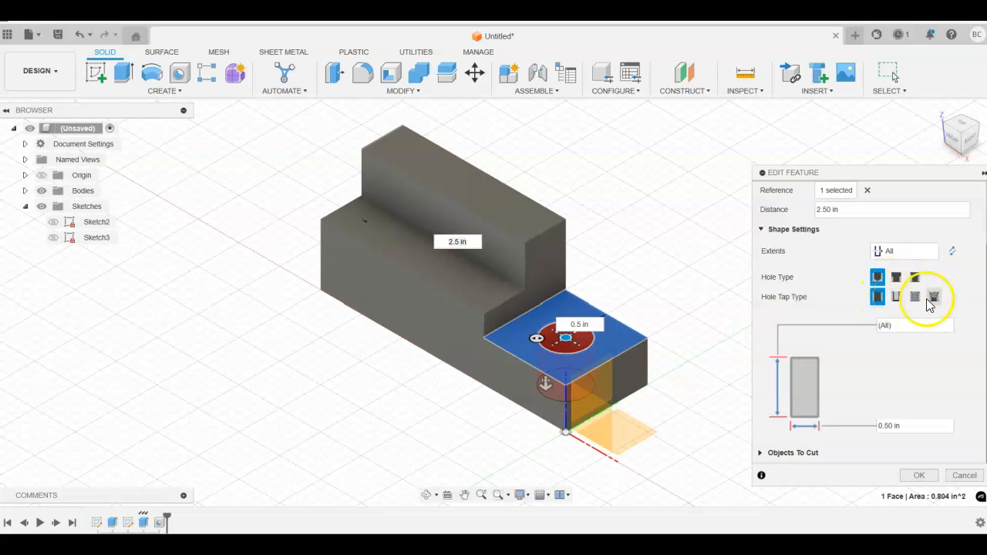
{"action": "left_click", "coordinate": [919, 476]}
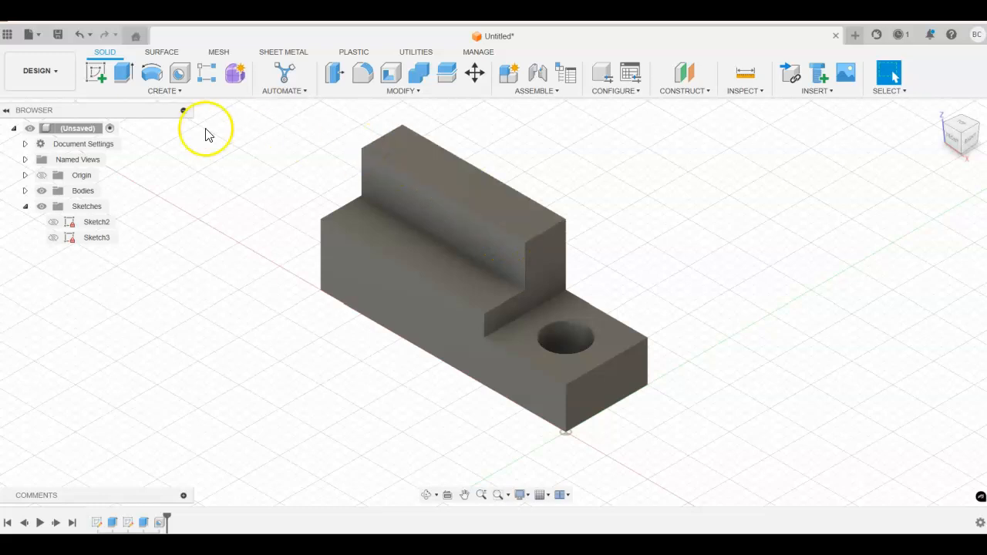
- Start a hole 0.25 in deep on the raised step's vertical front face, 0.5 in from its left vertical edge
{"action": "left_click", "coordinate": [179, 72]}
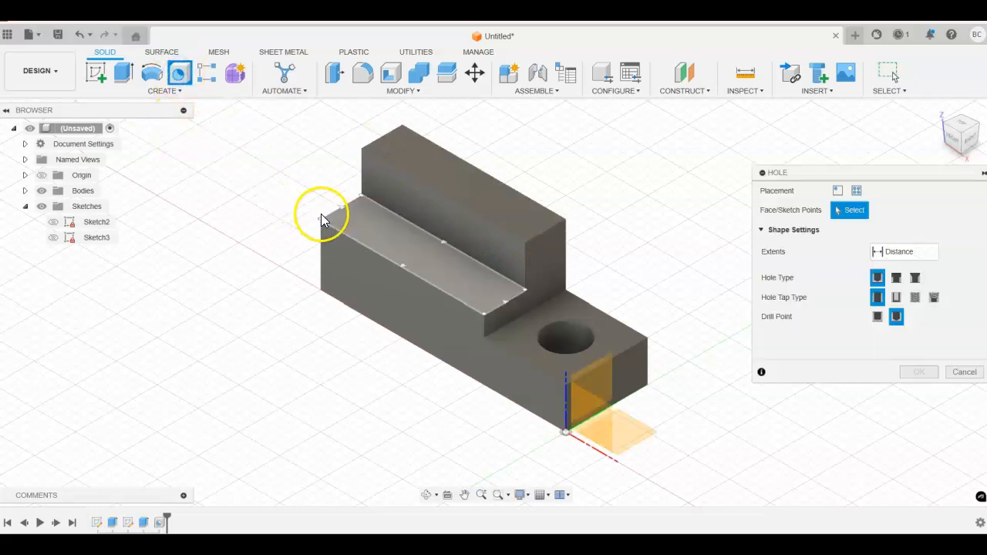
{"action": "left_click", "coordinate": [401, 195]}
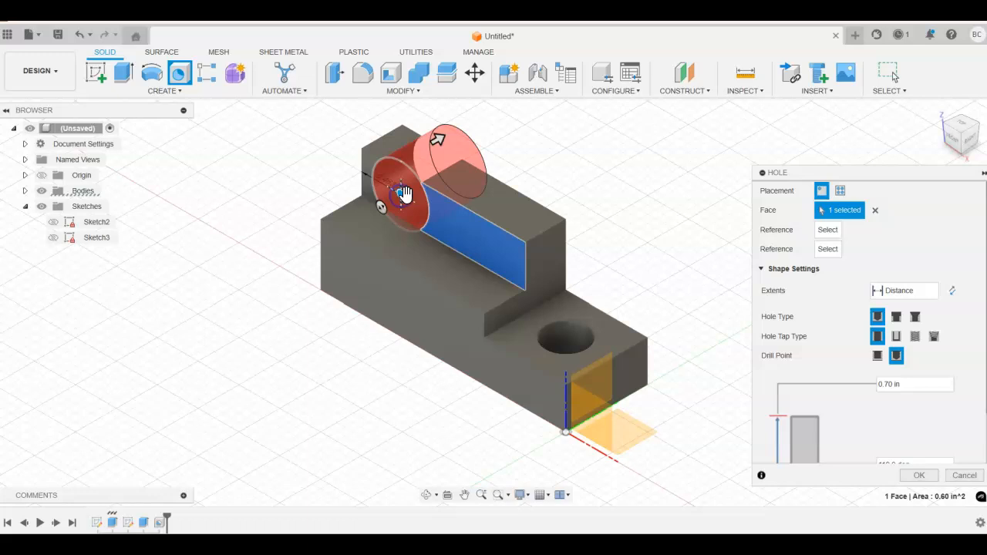
{"action": "double_click", "coordinate": [915, 383]}
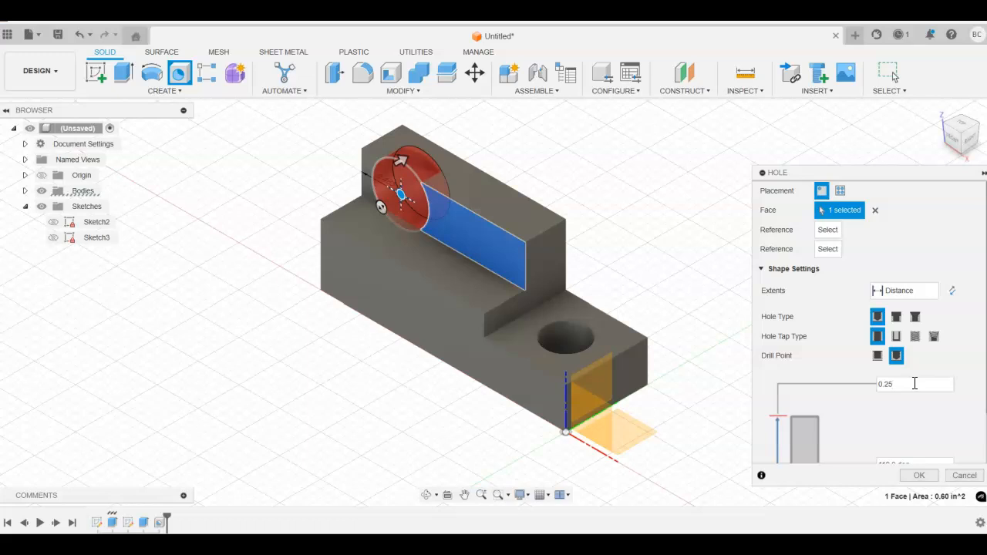
{"action": "left_click", "coordinate": [830, 231]}
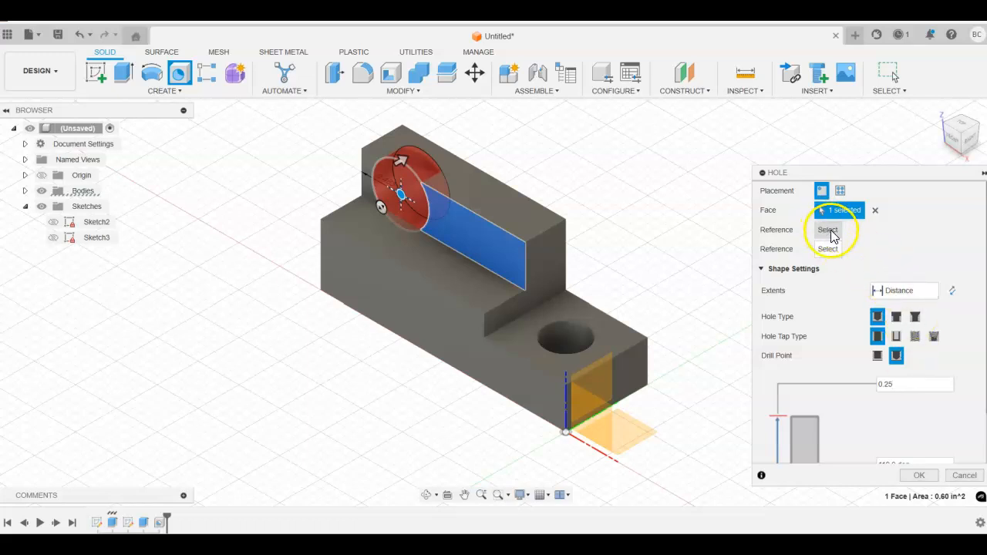
{"action": "left_click", "coordinate": [360, 166]}
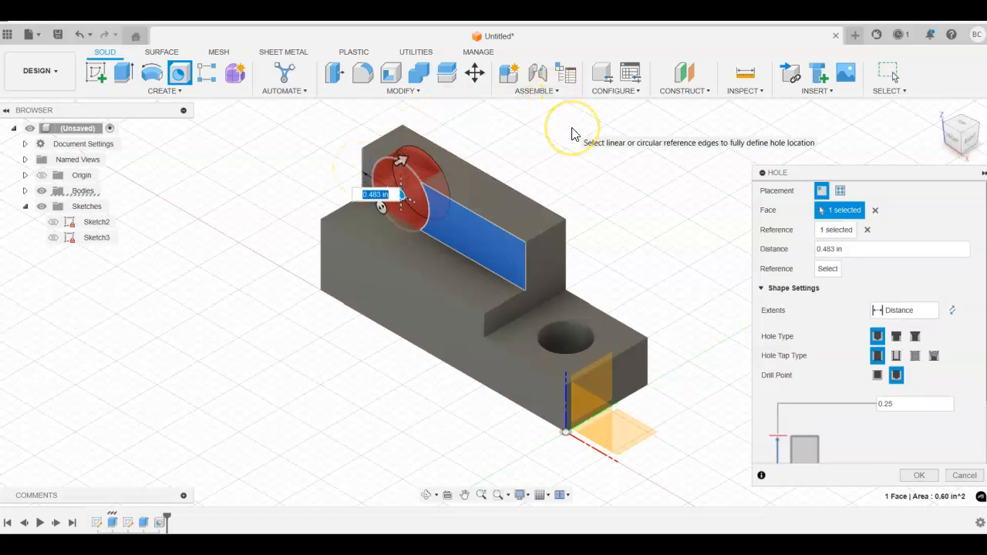
{"action": "type", "text": "0.5"}
{"action": "key", "text": "Return"}
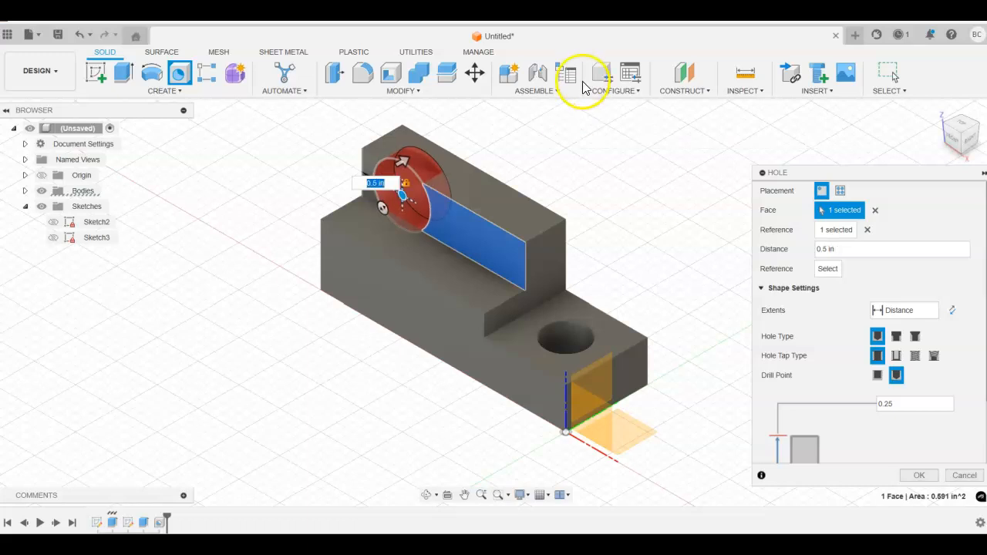
- Add the body's bottom front edge as second reference at a distance of 1 in and create the hole
{"action": "left_click", "coordinate": [396, 341]}
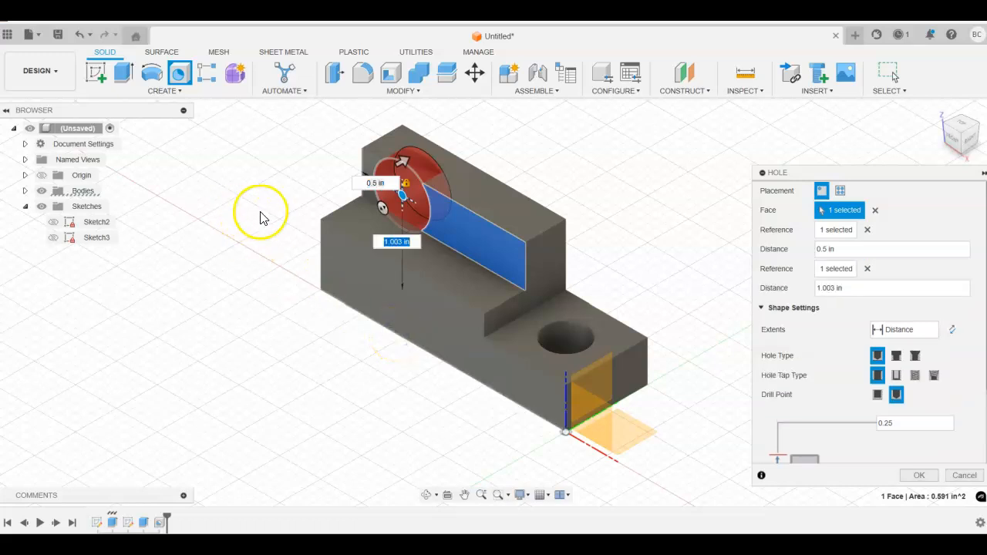
{"action": "type", "text": "1"}
{"action": "key", "text": "Return"}
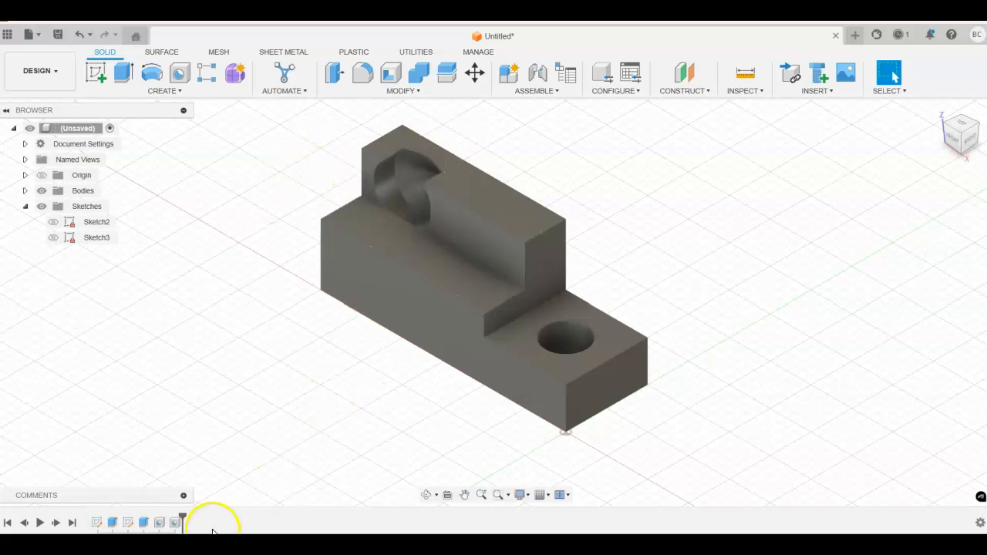
- Edit the hole in the raised step to a 0.25 in diameter with its extents set to All
{"action": "right_click", "coordinate": [175, 523]}
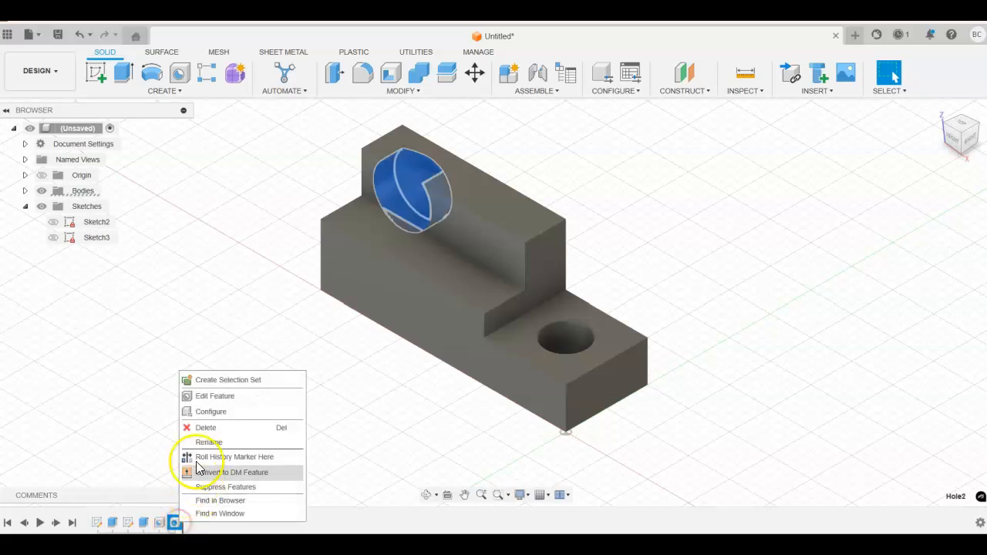
{"action": "left_click", "coordinate": [215, 397]}
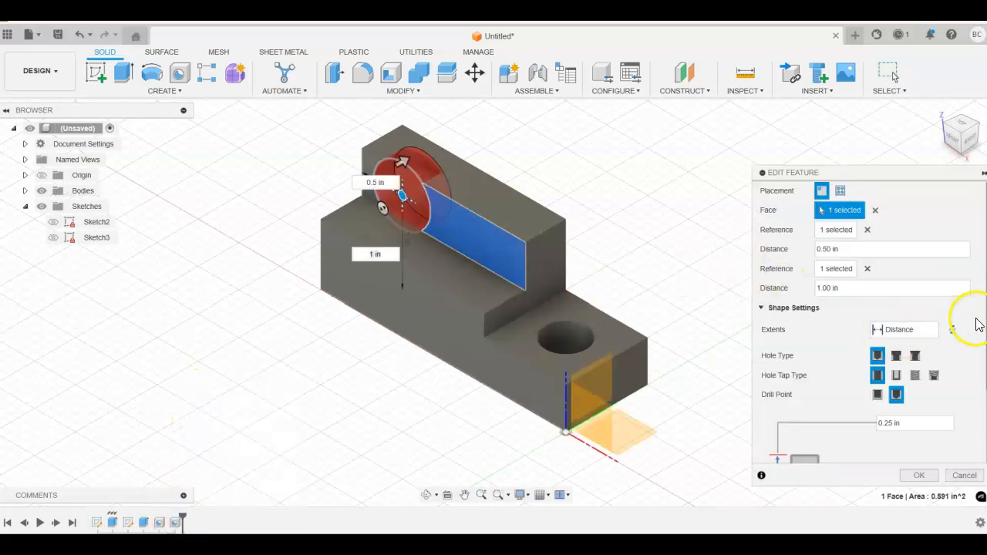
{"action": "scroll", "coordinate": [963, 323], "scroll_direction": "down", "scroll_amount": 3}
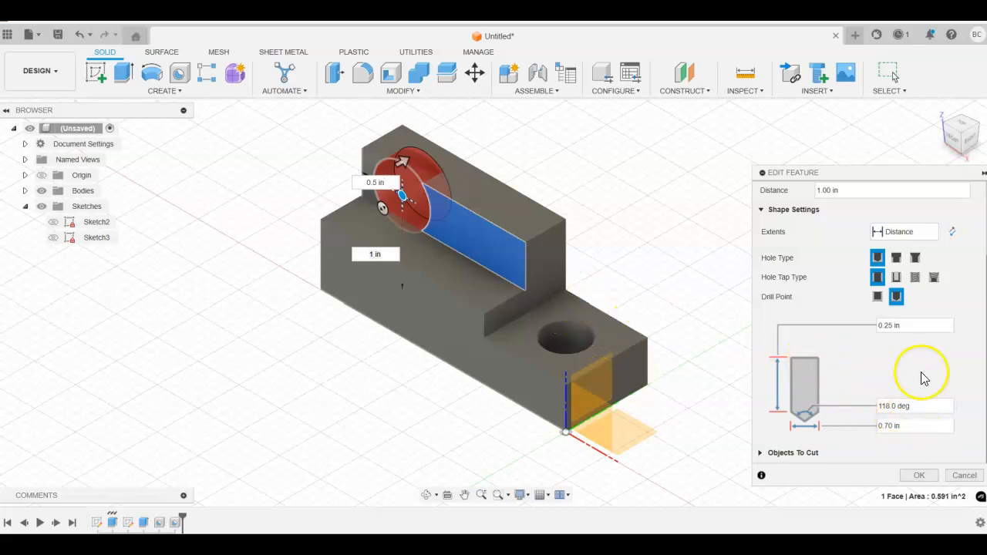
{"action": "left_click", "coordinate": [882, 258]}
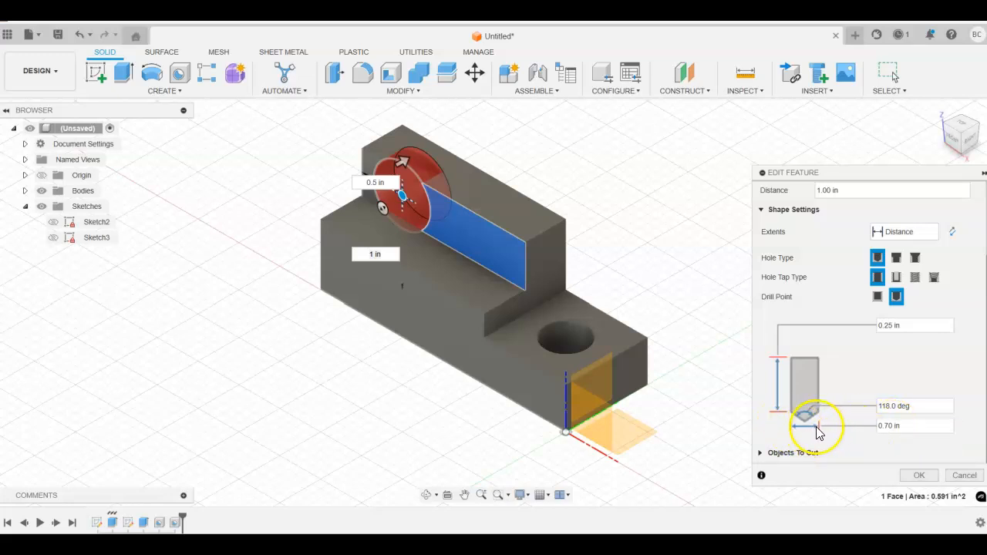
{"action": "left_click", "coordinate": [906, 427]}
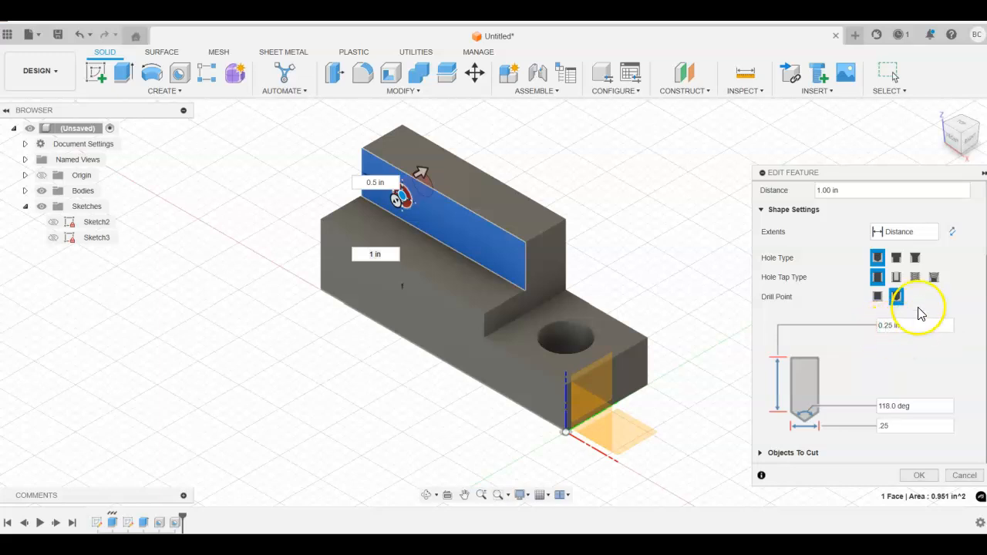
{"action": "left_click", "coordinate": [934, 233]}
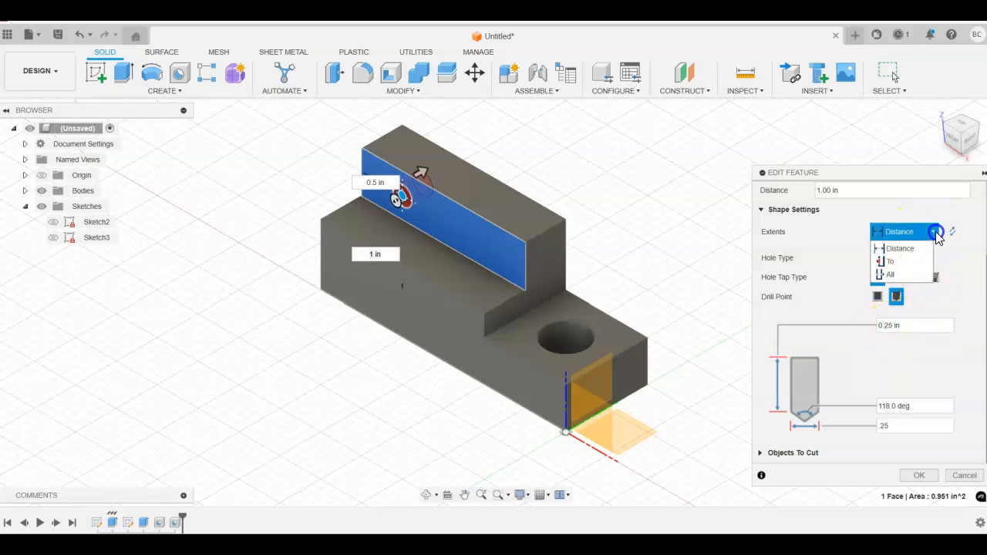
{"action": "left_click", "coordinate": [905, 278]}
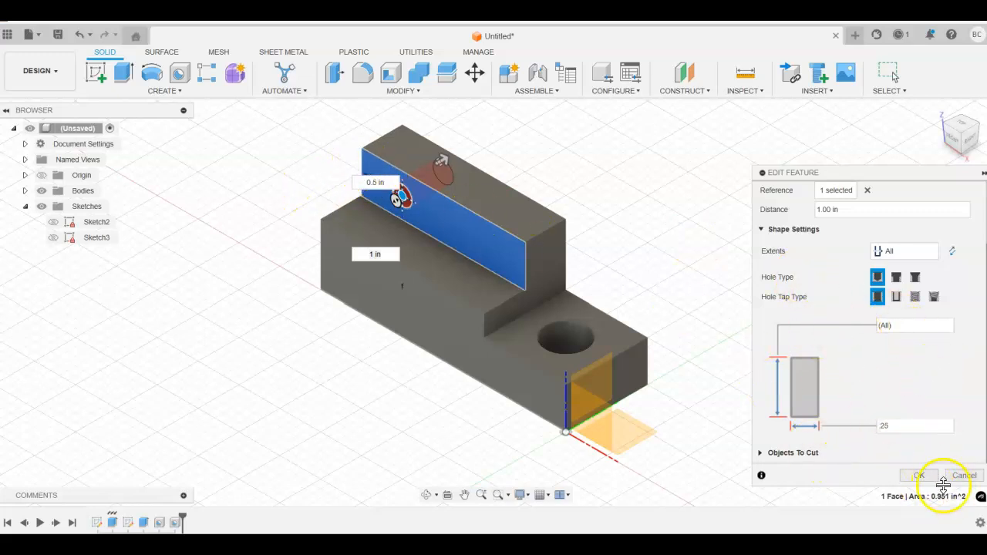
{"action": "left_click", "coordinate": [918, 474]}
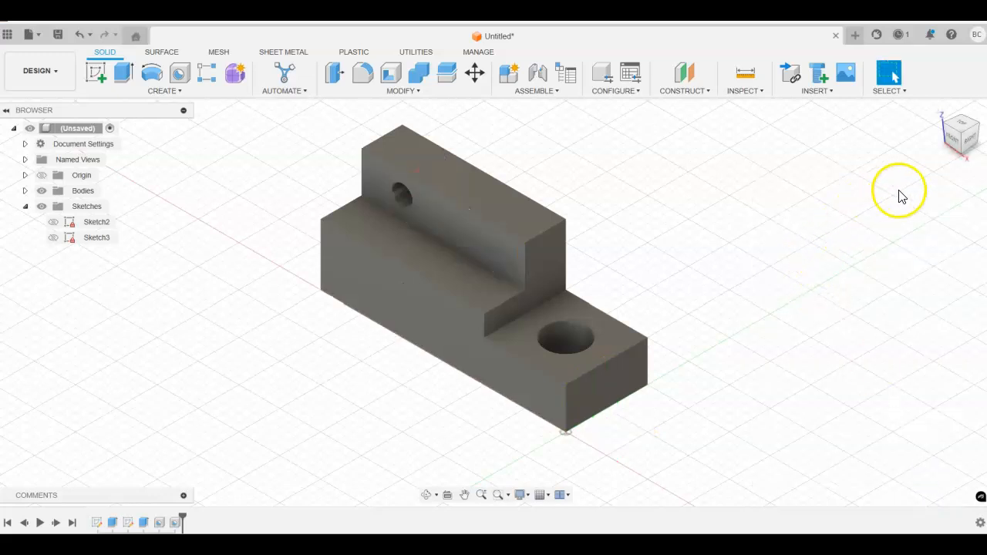
- Start a rectangular pattern of features with the small hole in the raised step as the object
{"action": "left_click", "coordinate": [954, 142]}
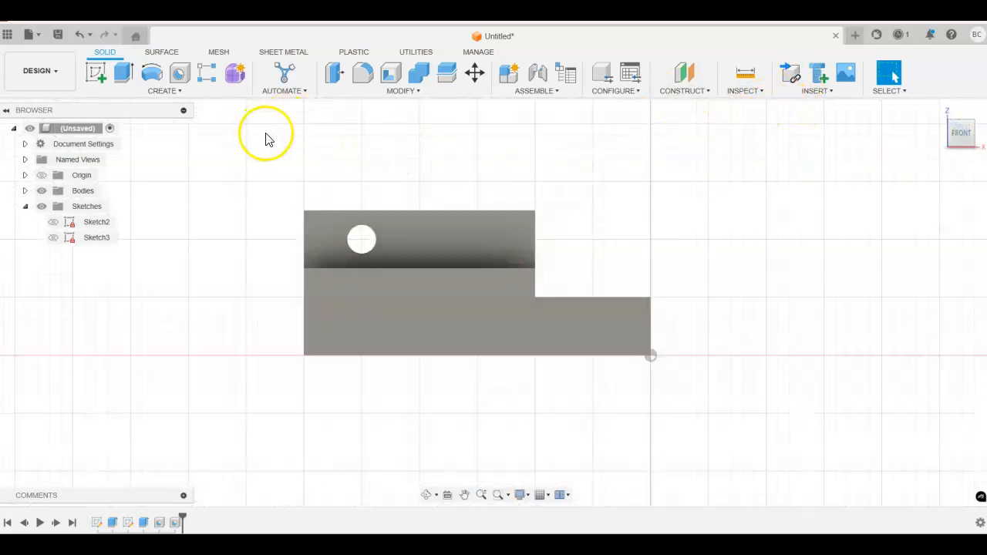
{"action": "left_click", "coordinate": [206, 77]}
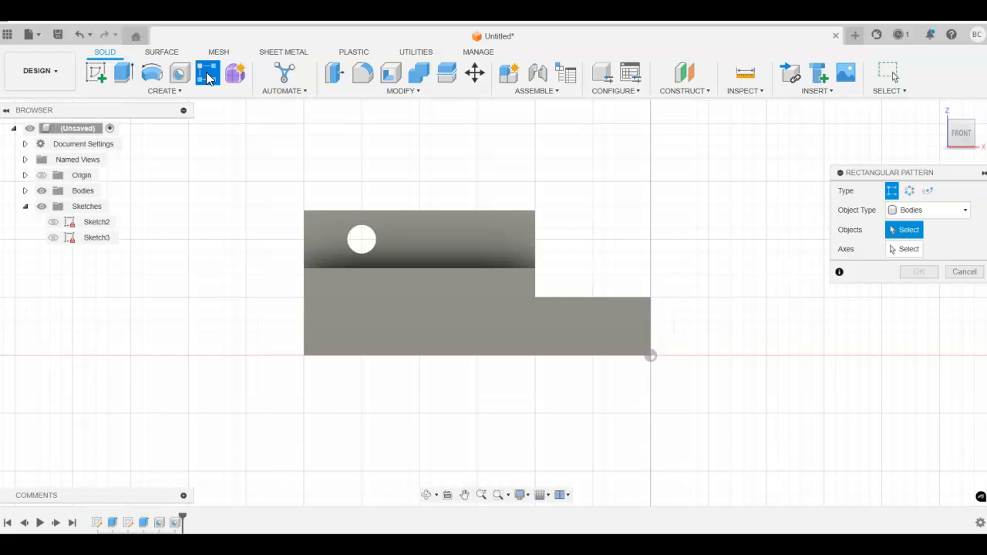
{"action": "left_click", "coordinate": [966, 213]}
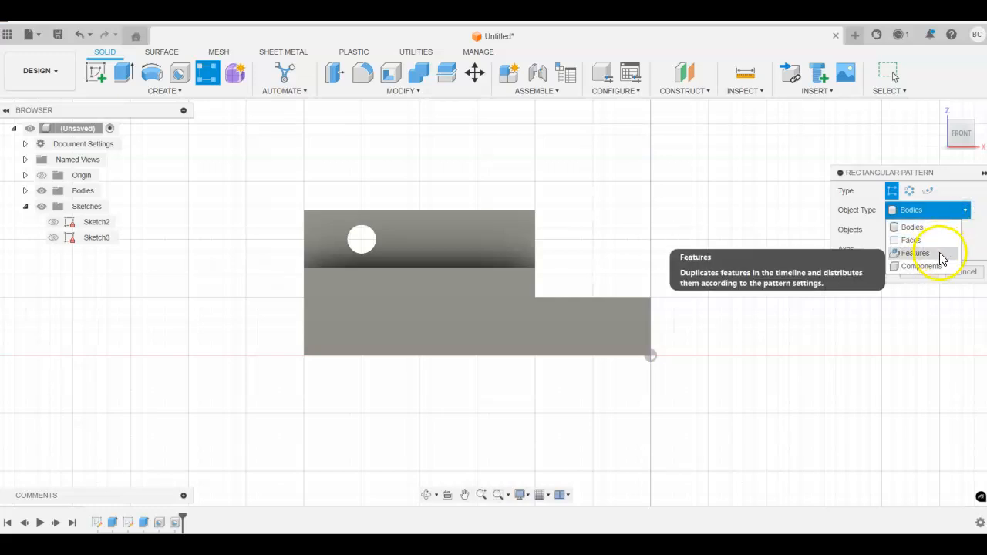
{"action": "left_click", "coordinate": [940, 253]}
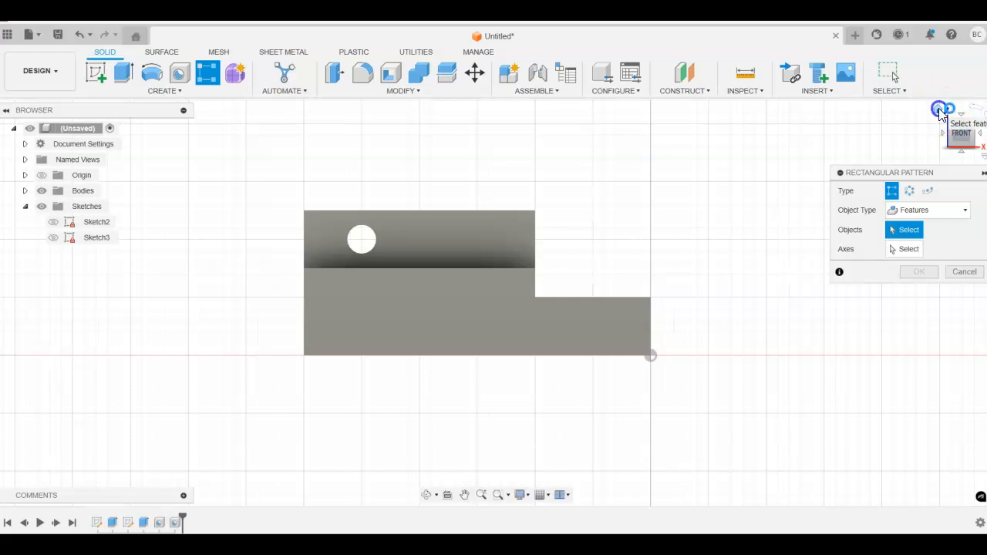
{"action": "left_click", "coordinate": [938, 109]}
{"action": "left_click", "coordinate": [393, 205]}
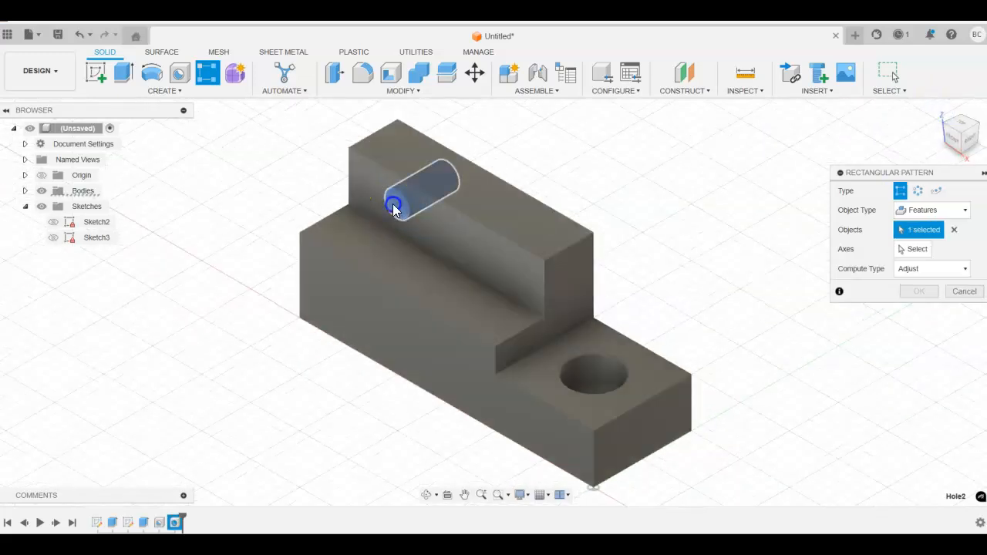
- Choose the raised step's long upper front edge as the axis of the rectangular pattern
{"action": "left_click", "coordinate": [918, 251]}
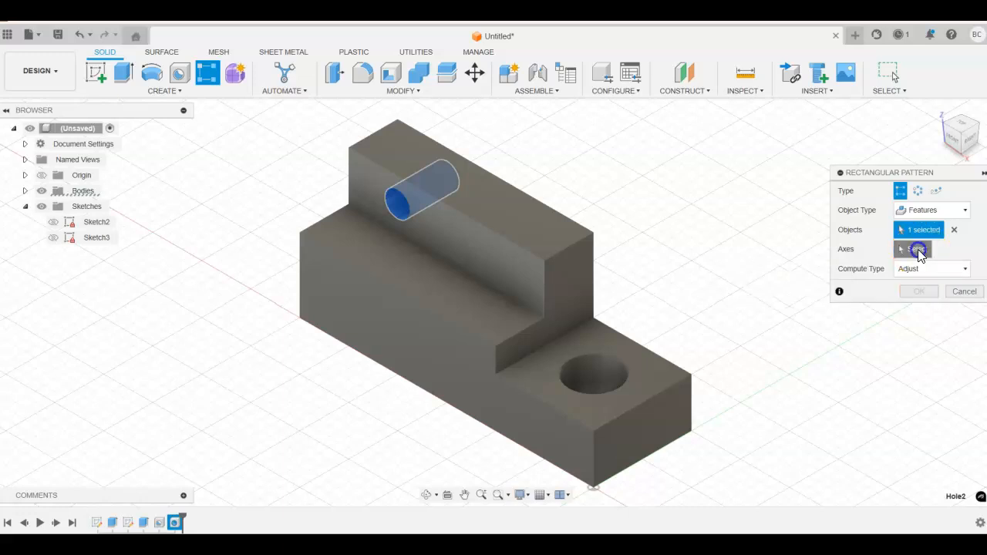
{"action": "left_click", "coordinate": [453, 209]}
{"action": "key", "text": "Tab"}
{"action": "left_click", "coordinate": [438, 204]}
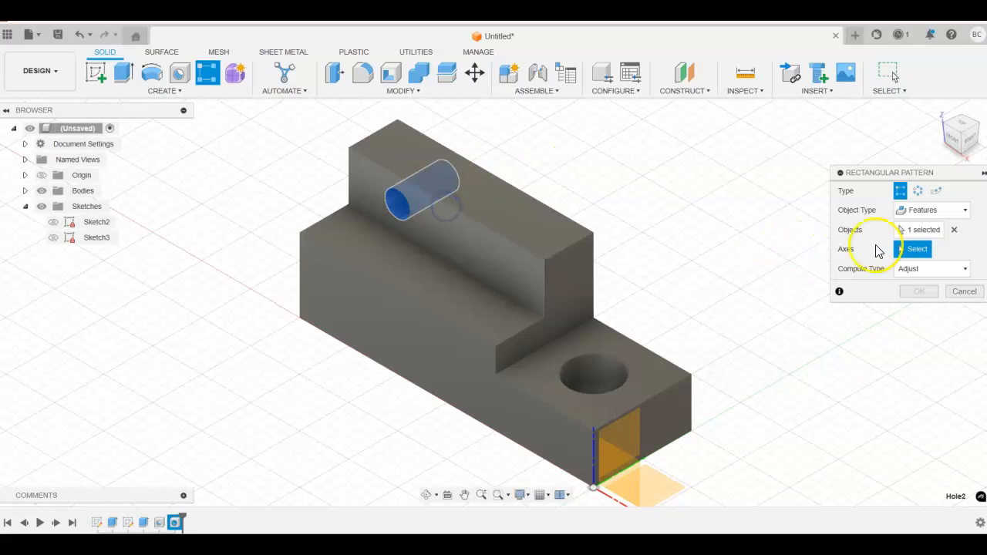
{"action": "left_click", "coordinate": [914, 250]}
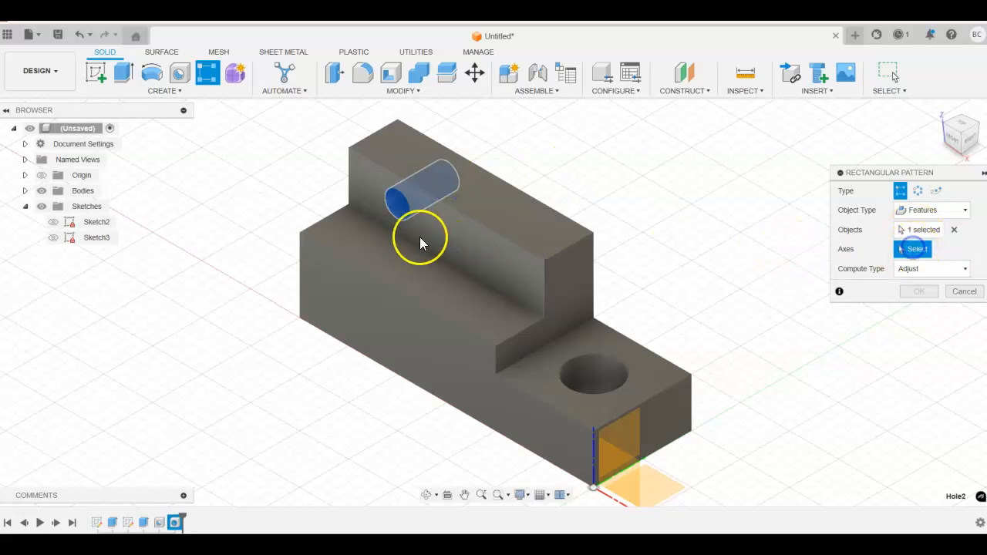
{"action": "left_click", "coordinate": [461, 213]}
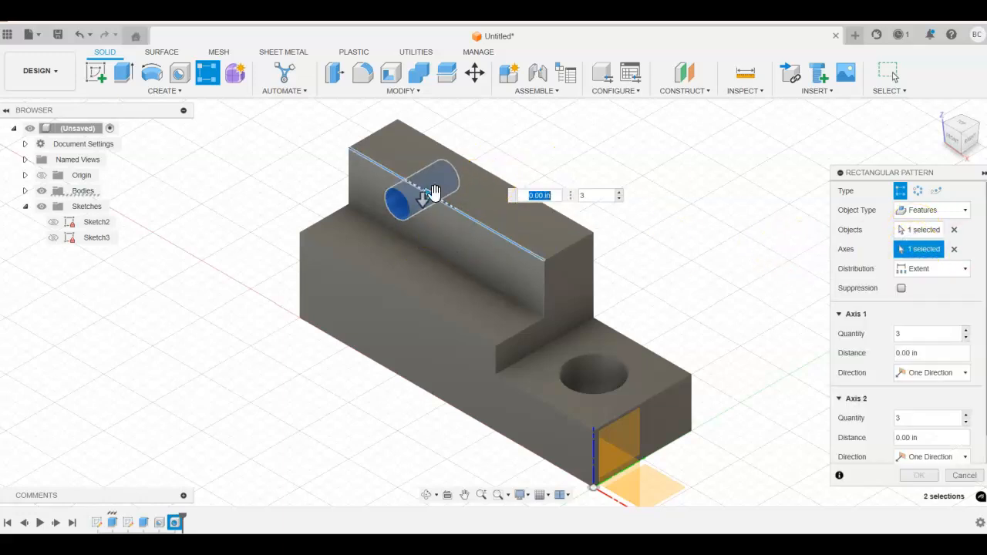
- Set the pattern's Axis 1 quantity to 1 and its Axis 2 distance to 1 in
{"action": "left_click", "coordinate": [597, 198]}
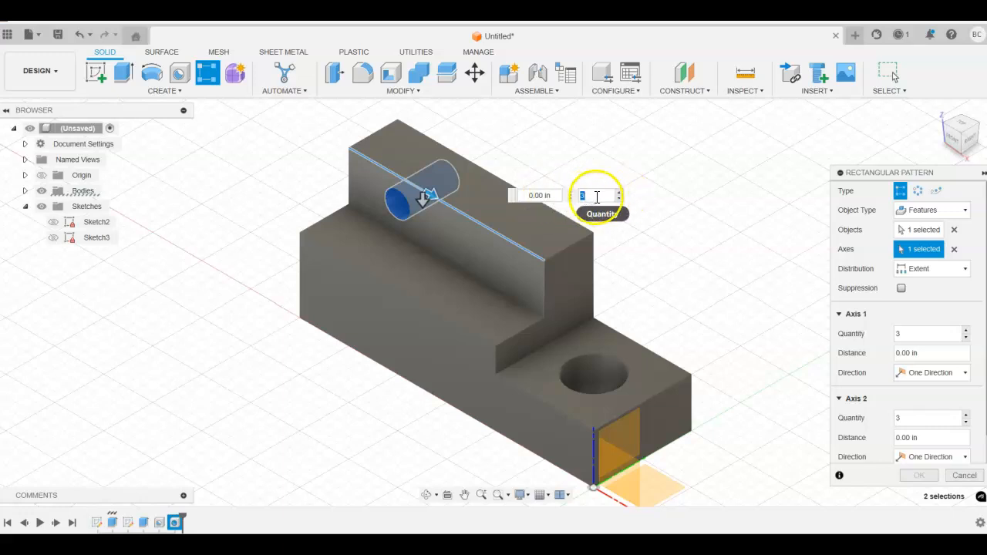
{"action": "type", "text": "1"}
{"action": "key", "text": "Tab"}
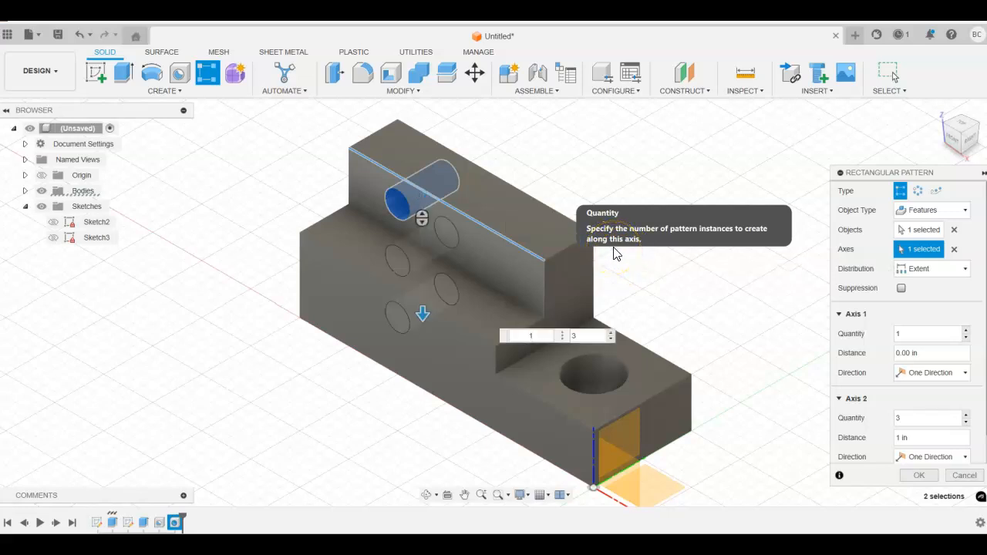
{"action": "key", "text": "Tab"}
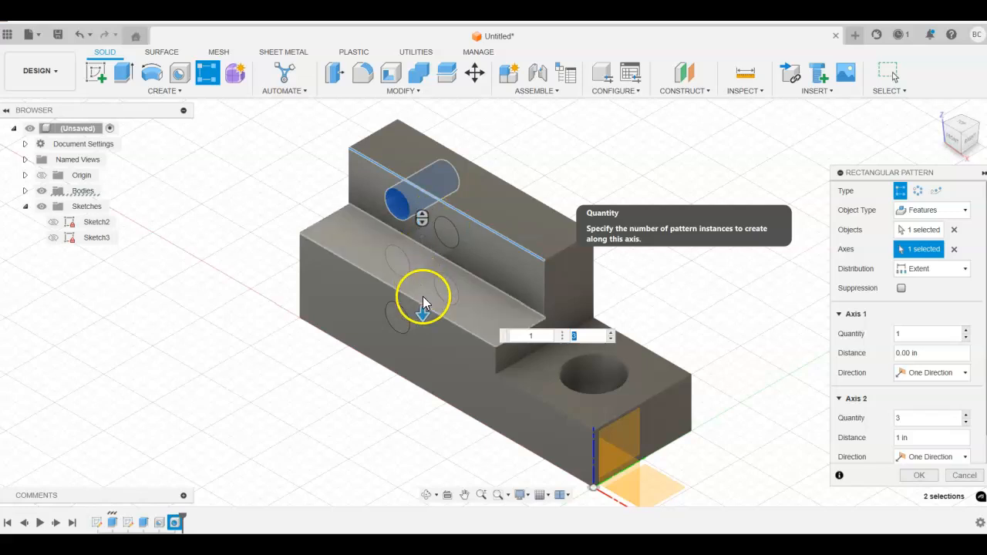
- Reduce the pattern's Axis 2 quantity to 1 with the distribution kept on Extent
{"action": "left_click", "coordinate": [965, 269]}
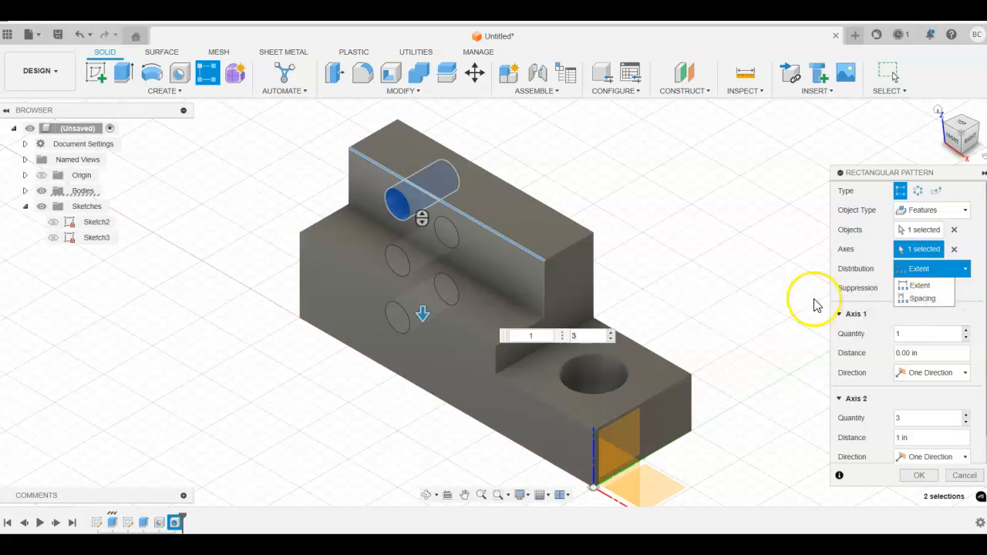
{"action": "left_click", "coordinate": [801, 248]}
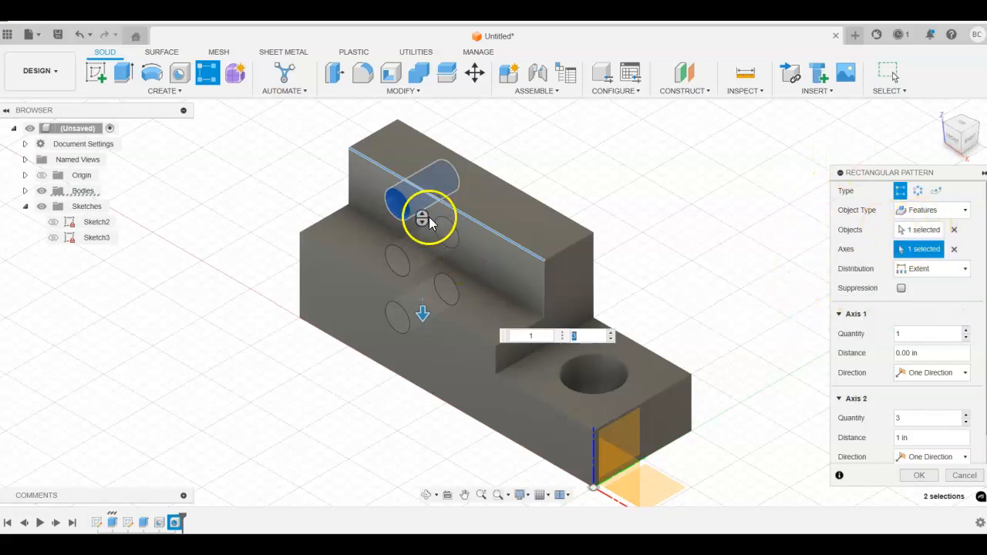
{"action": "left_click", "coordinate": [611, 332]}
{"action": "left_click", "coordinate": [612, 335]}
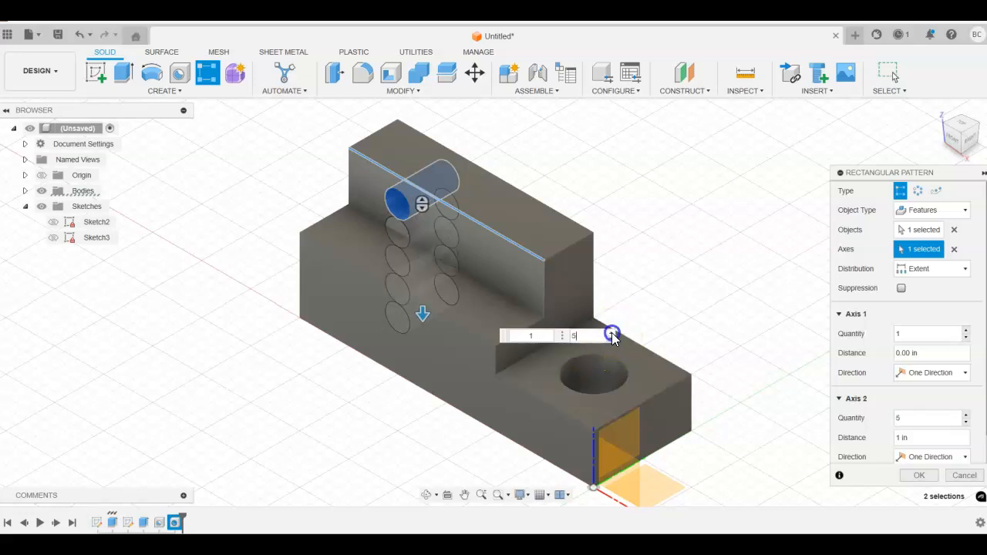
{"action": "left_click", "coordinate": [610, 339]}
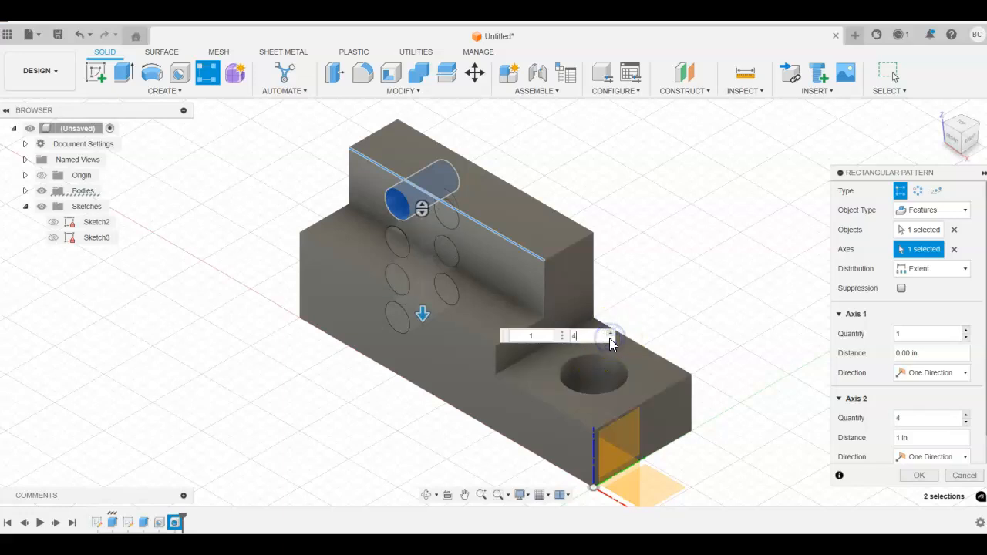
{"action": "left_click", "coordinate": [610, 339]}
{"action": "left_click", "coordinate": [610, 339]}
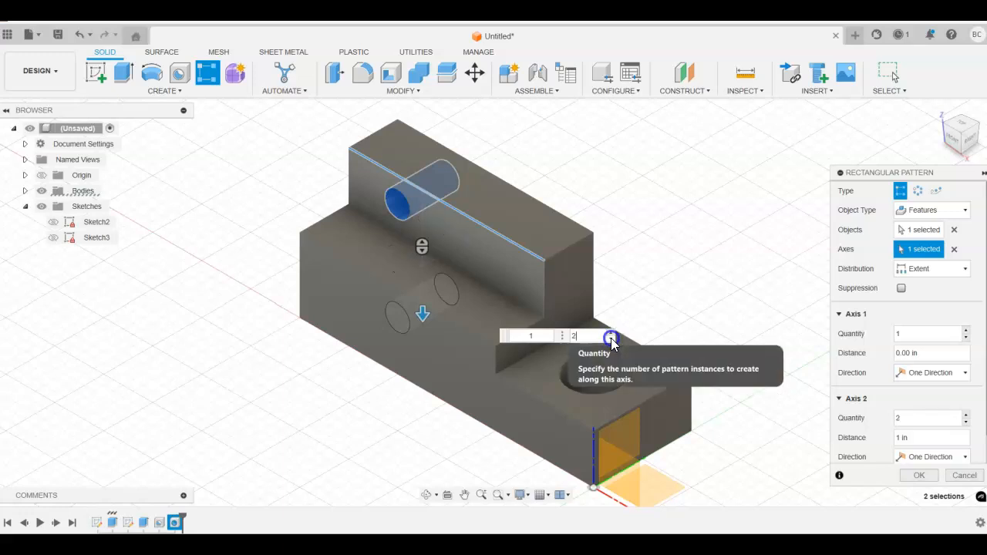
{"action": "left_click", "coordinate": [610, 339]}
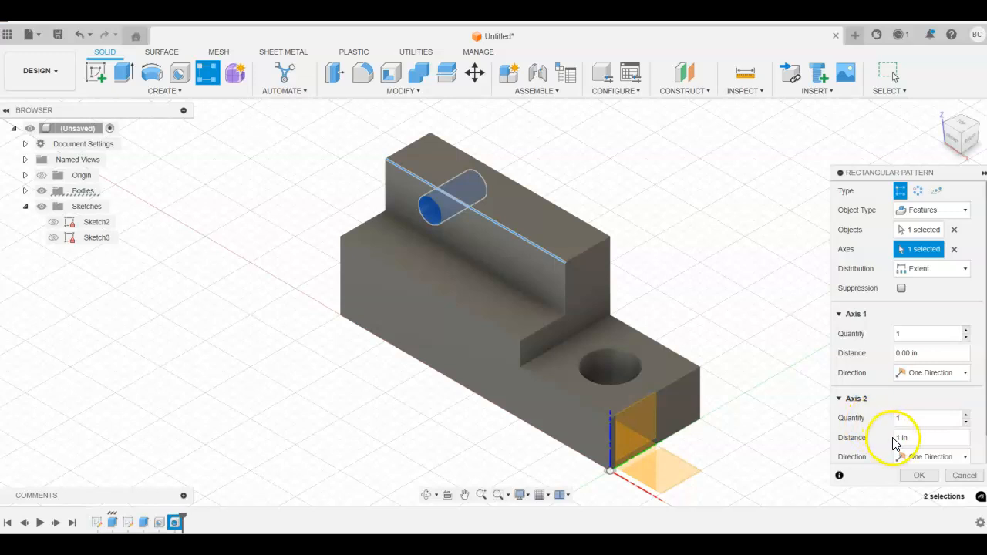
- Set Axis 1 to a distance of 1 in and a quantity of 2, and create the hole pattern
{"action": "left_click", "coordinate": [836, 357]}
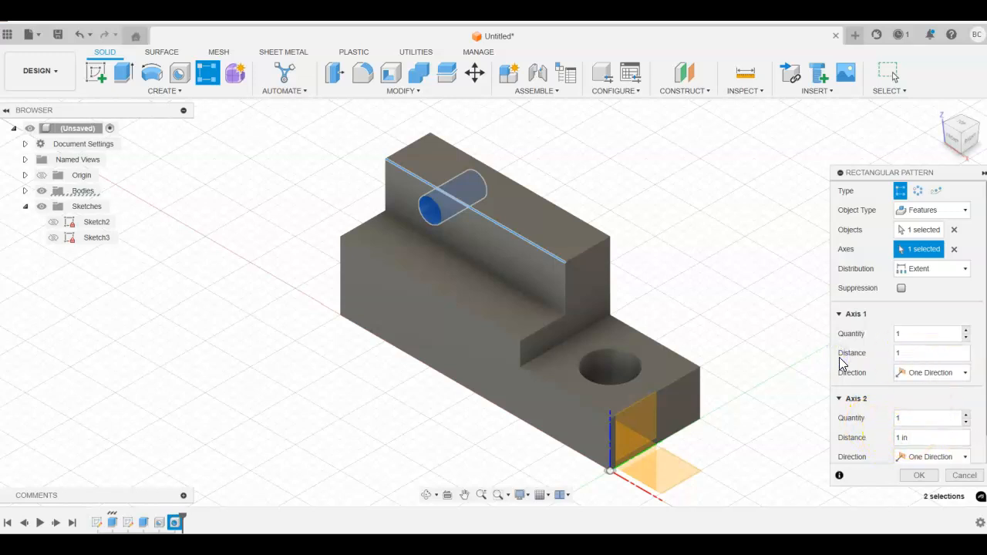
{"action": "left_click", "coordinate": [965, 330]}
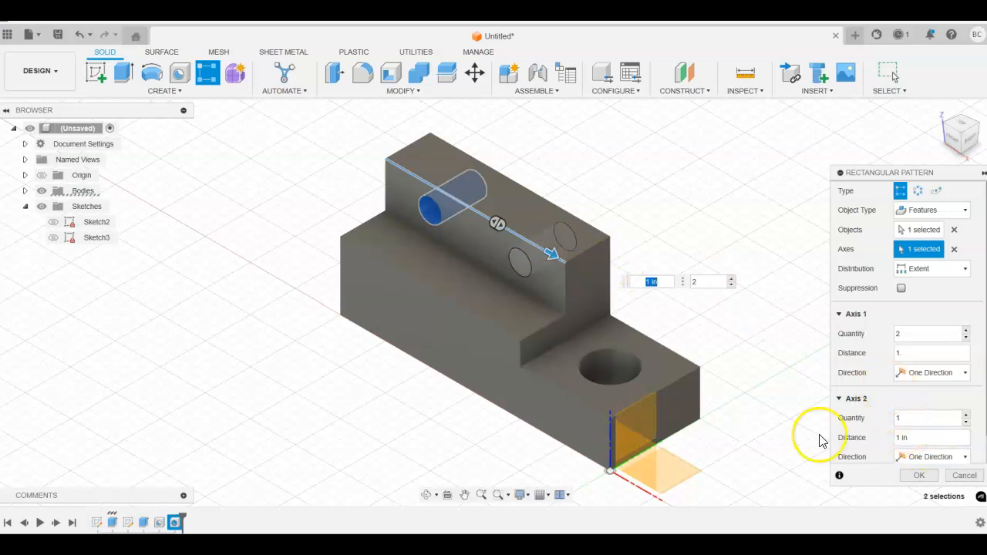
{"action": "left_click", "coordinate": [917, 474]}
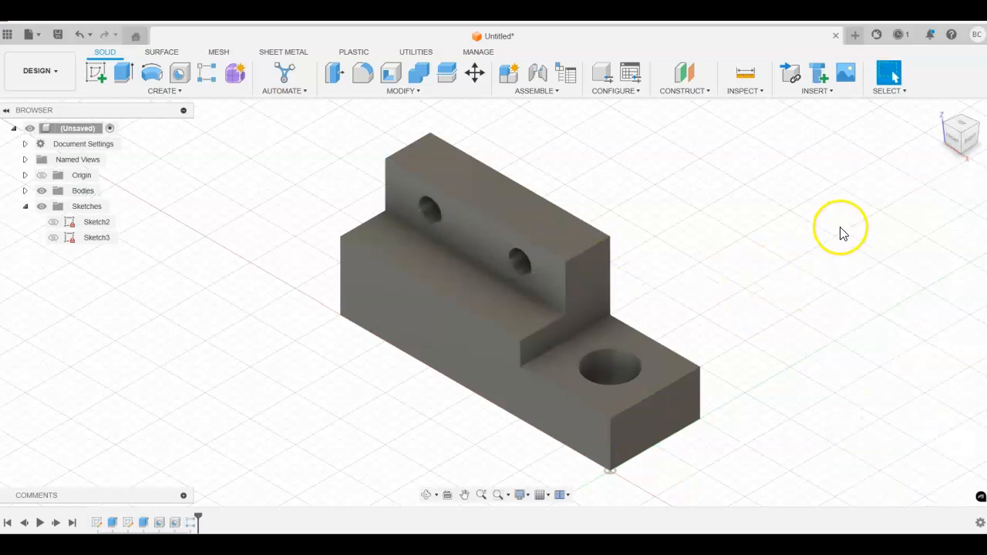
{"action": "left_click", "coordinate": [952, 139]}
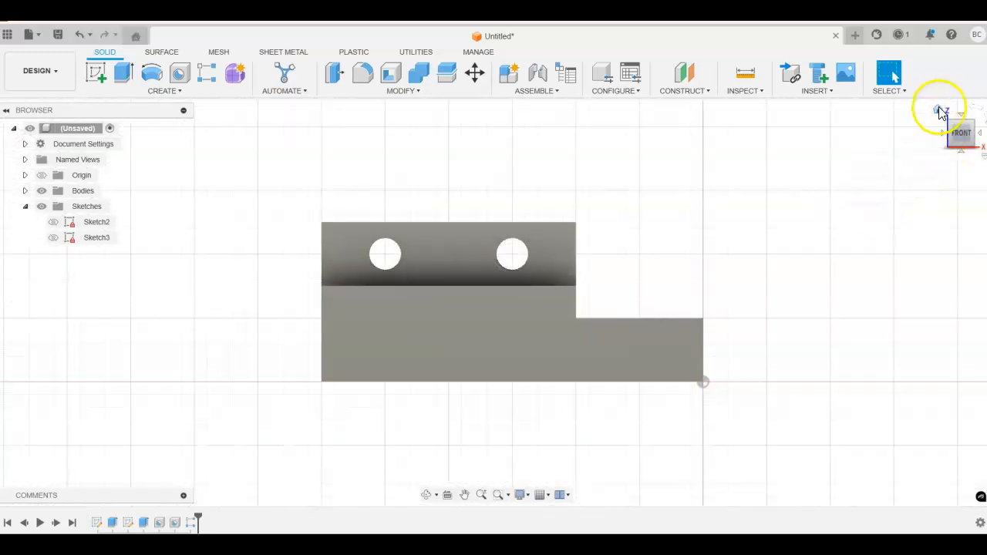
{"action": "left_click", "coordinate": [940, 111]}
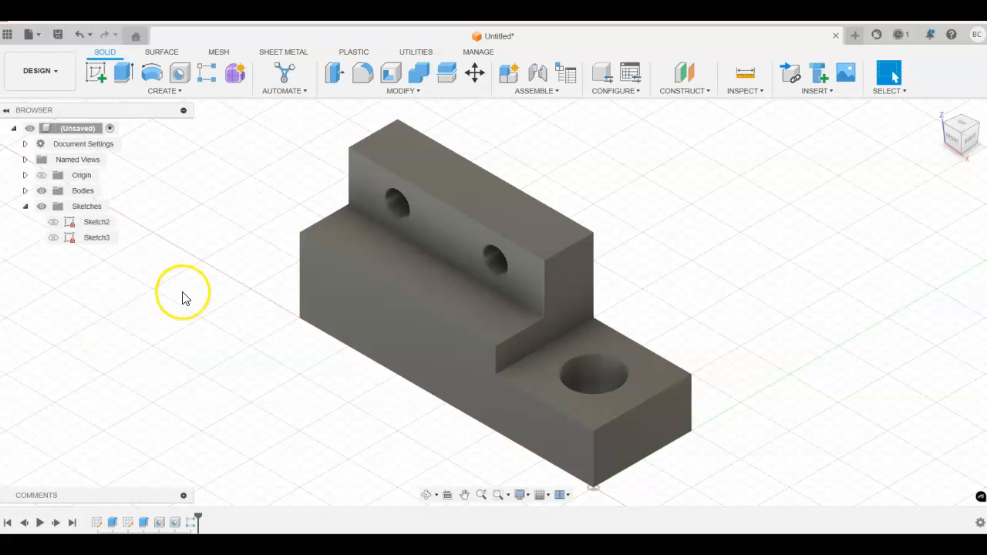